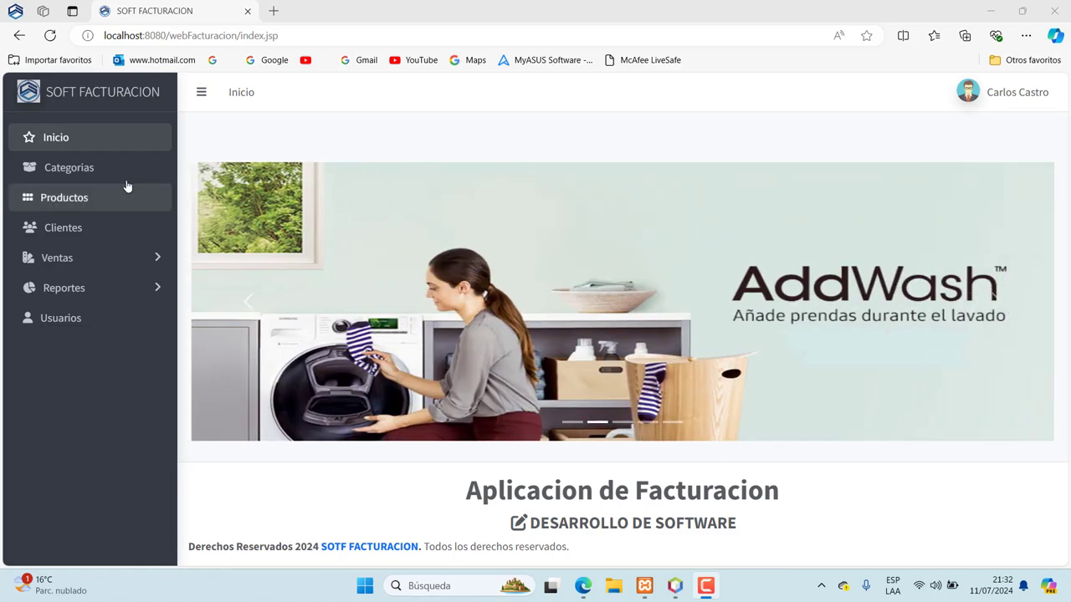
On the Categorias page, save a new category with code 100, name COLONIAS and description COLONIAS.
left_click(78, 171)
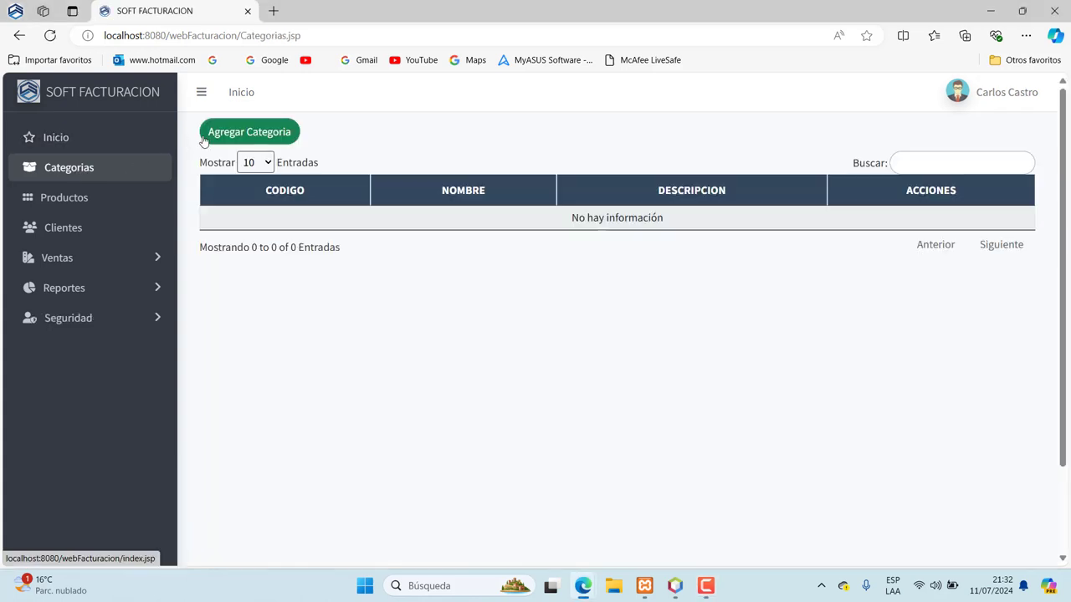
left_click(247, 139)
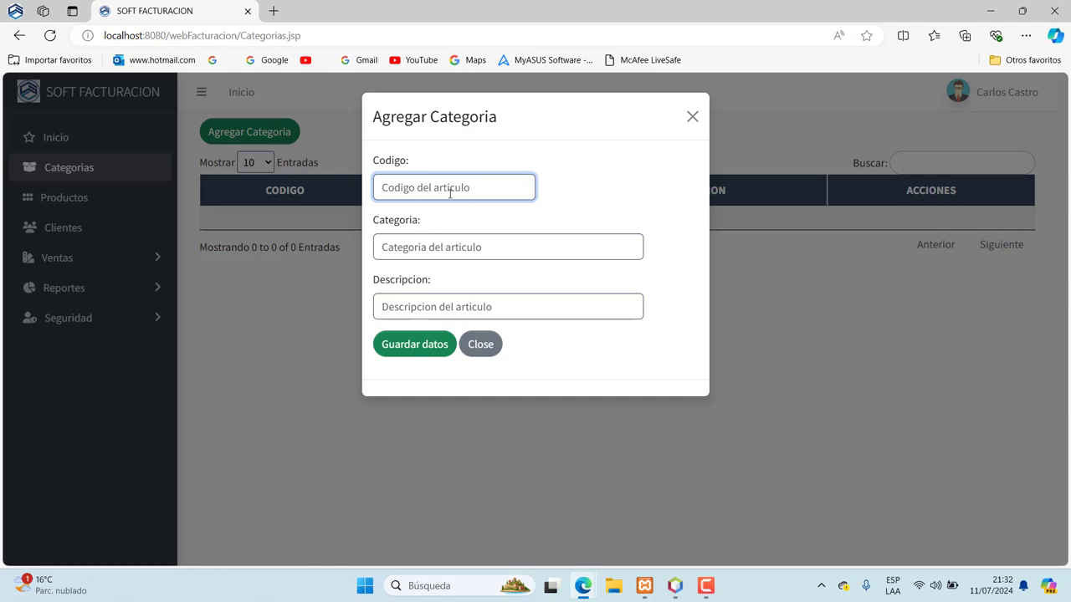
type("100")
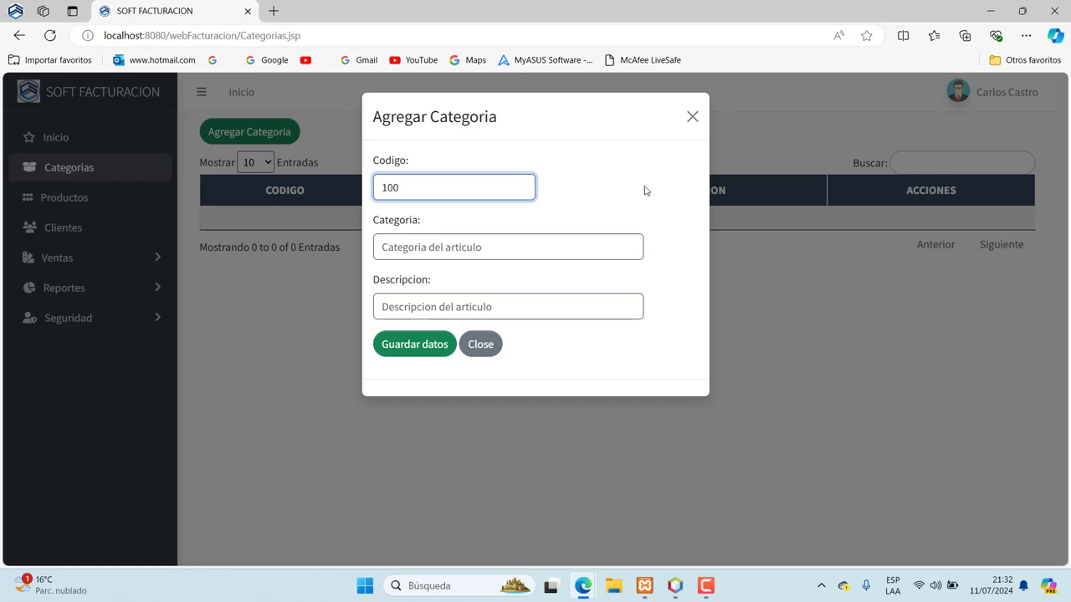
left_click(465, 243)
type("C")
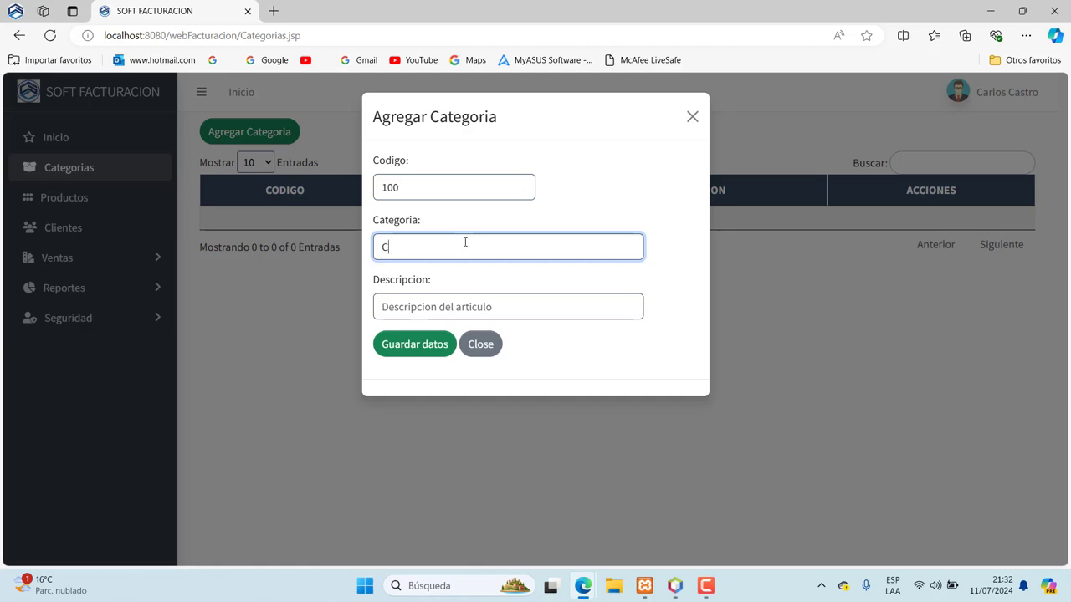
type("OLONIAS")
left_click(431, 306)
type("COLO")
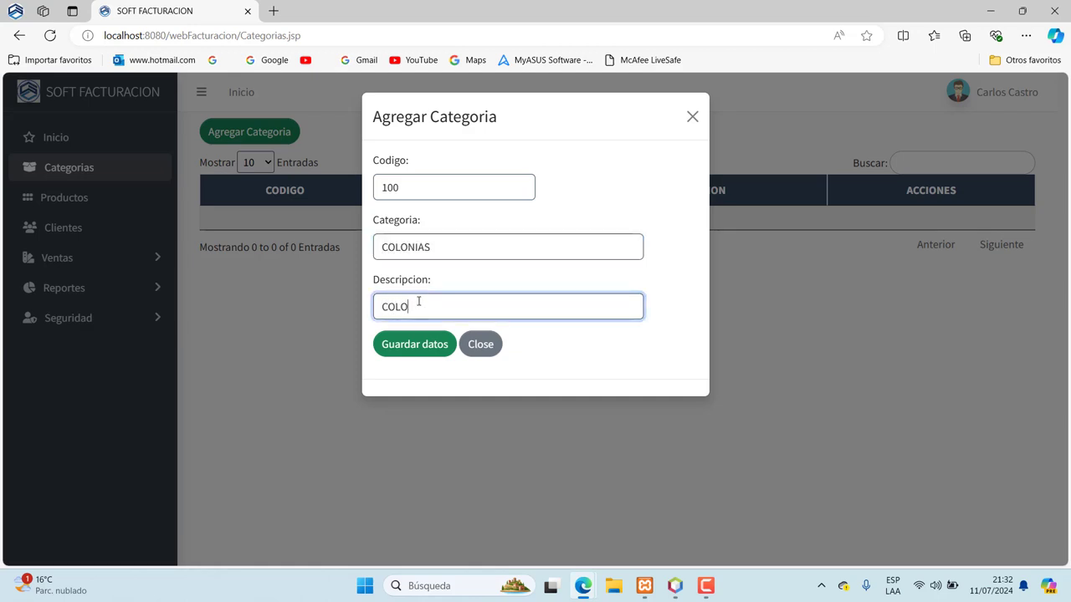
type("NIAS")
left_click(431, 345)
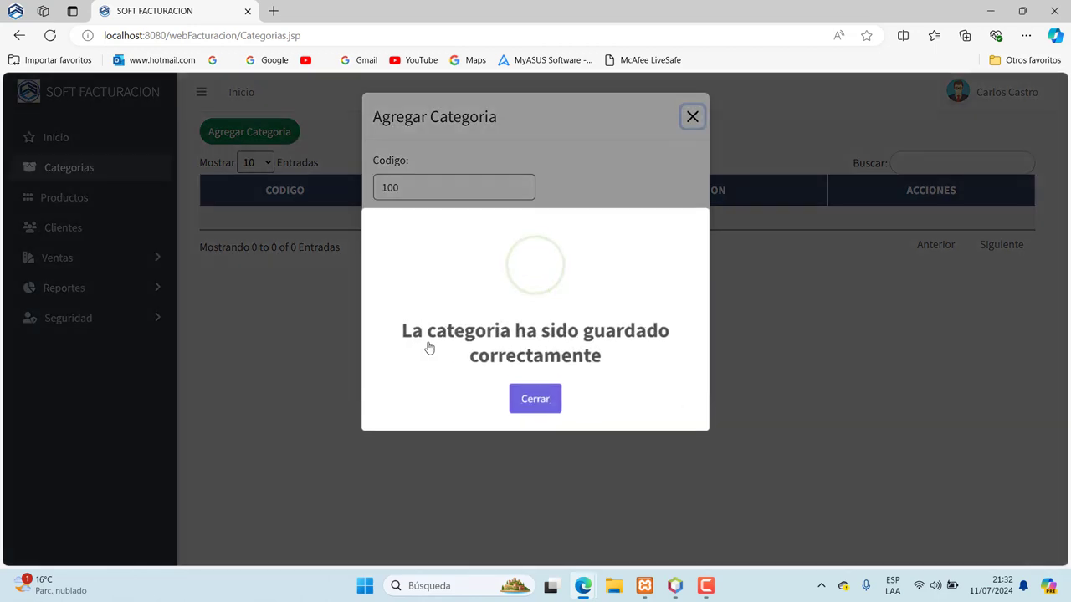
left_click(517, 399)
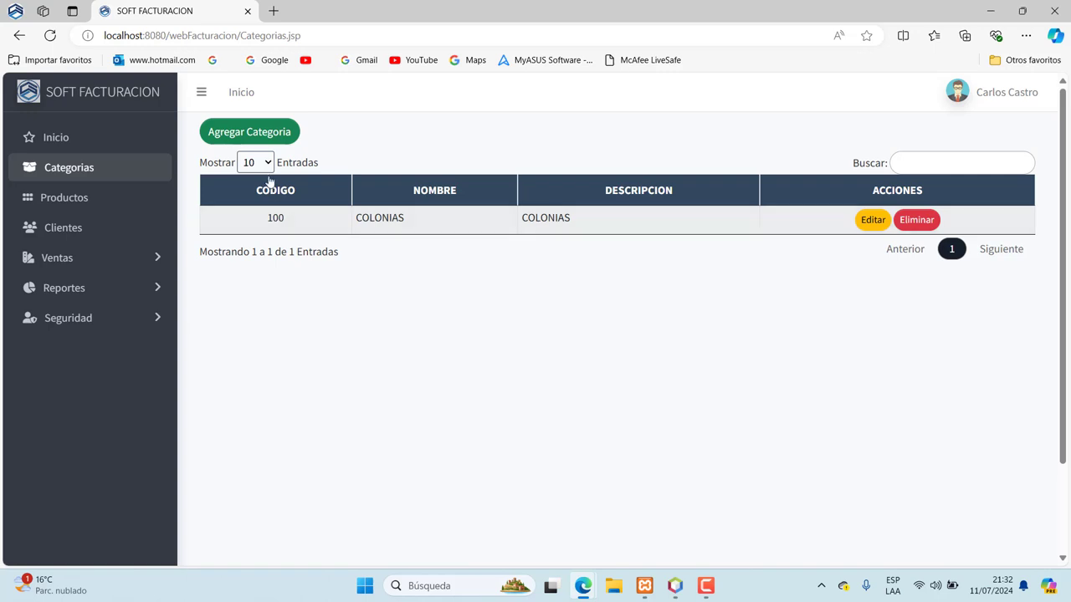
Fill a new category form with code 100, name PINZAS and description PINZAS.
left_click(262, 136)
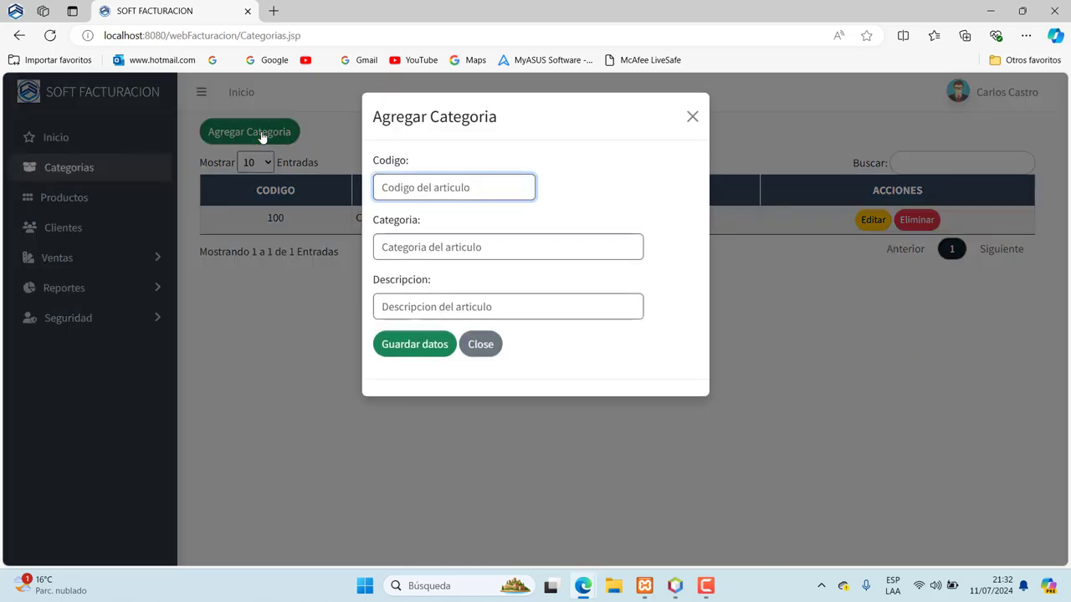
type("100")
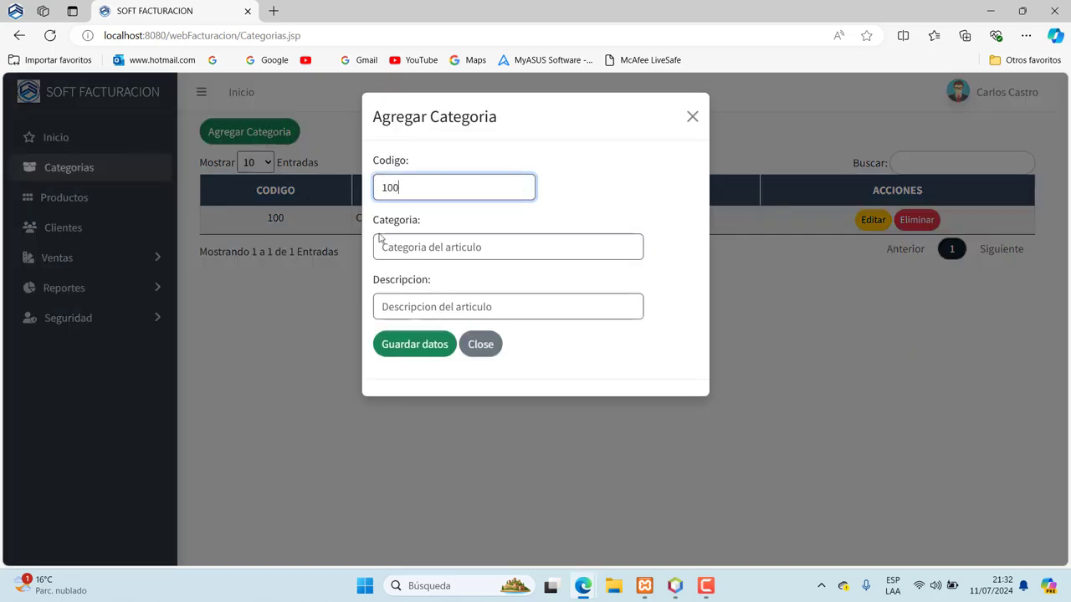
left_click(401, 243)
type("PlNZ")
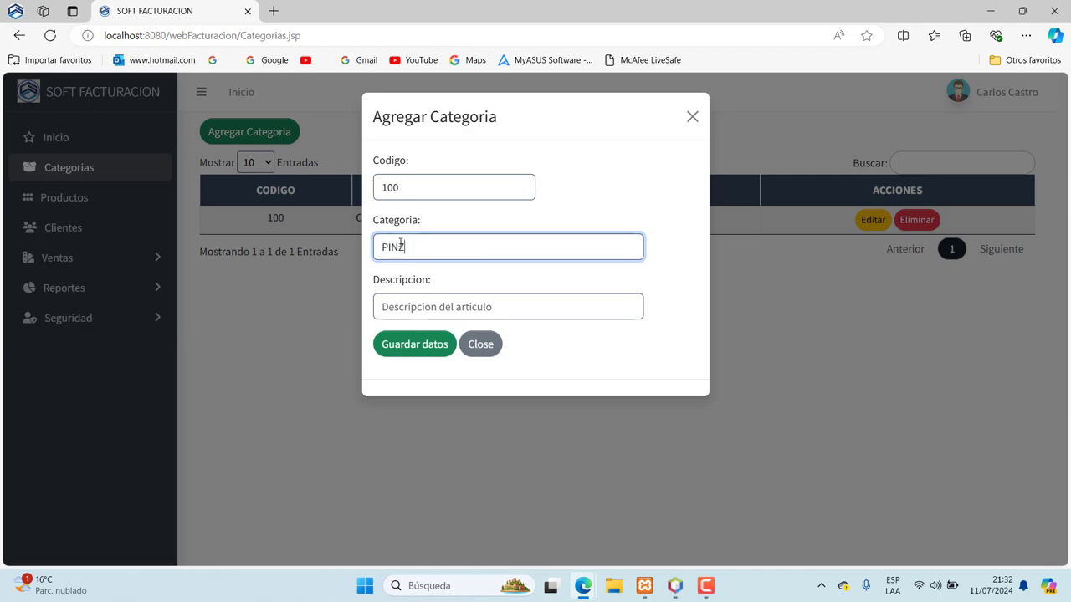
type("AS")
left_click(419, 306)
type("P")
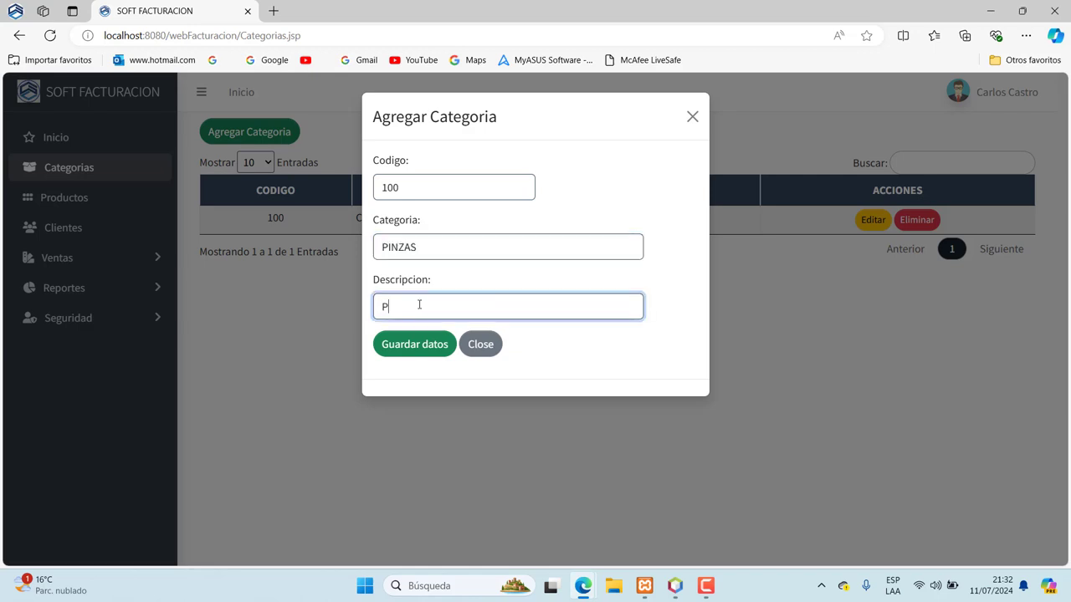
type("INSAZ")
key("BackSpace")
key("BackSpace")
type("ZAS")
After the duplicate-code warning, change the code to 200 and save PINZAS.
left_click(415, 344)
left_click(527, 384)
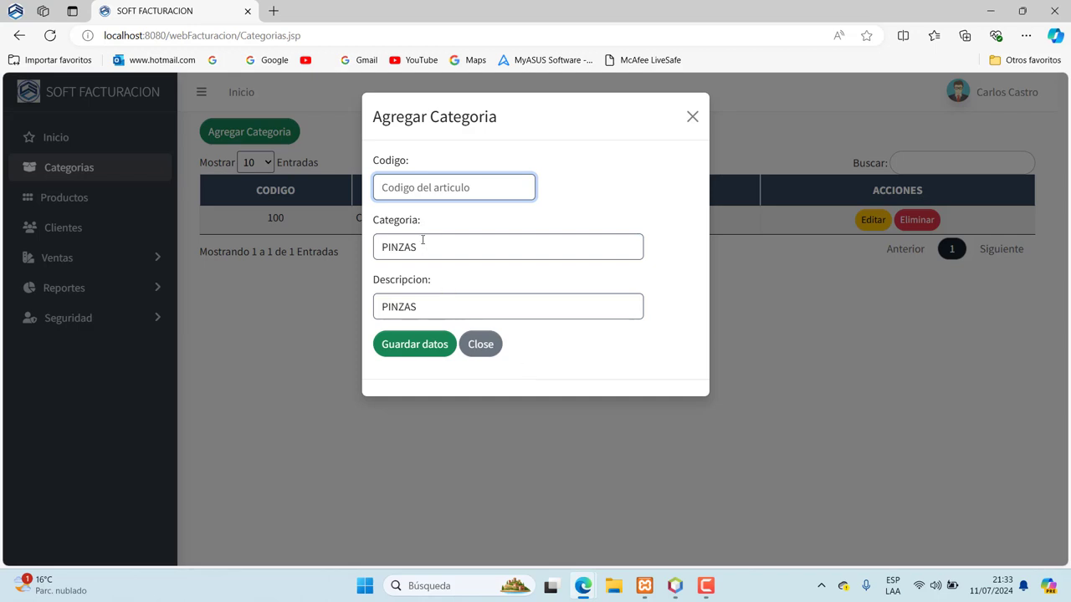
type("200")
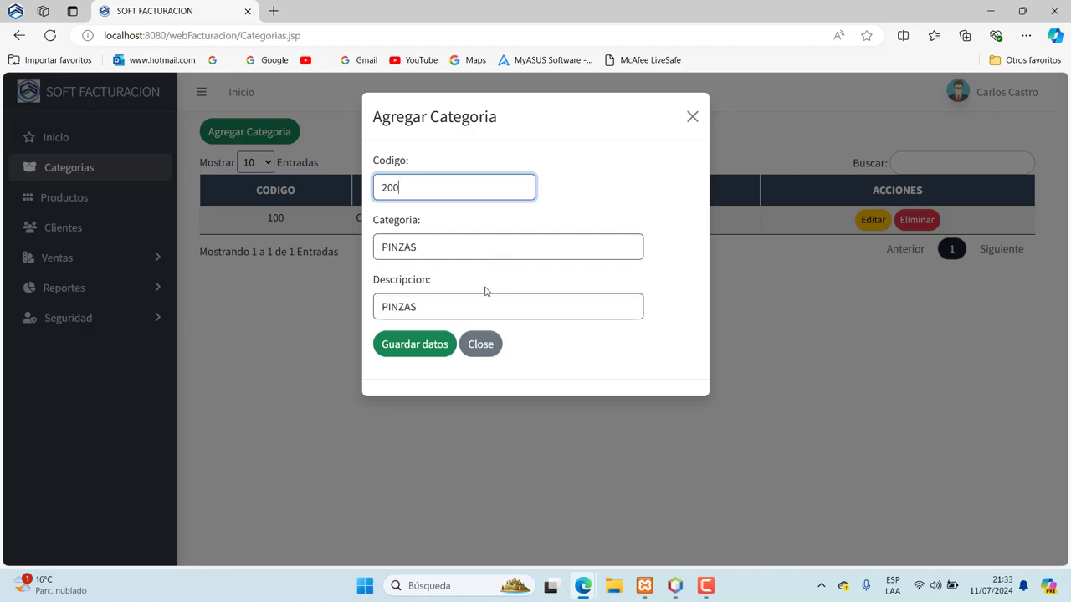
left_click(437, 346)
left_click(529, 398)
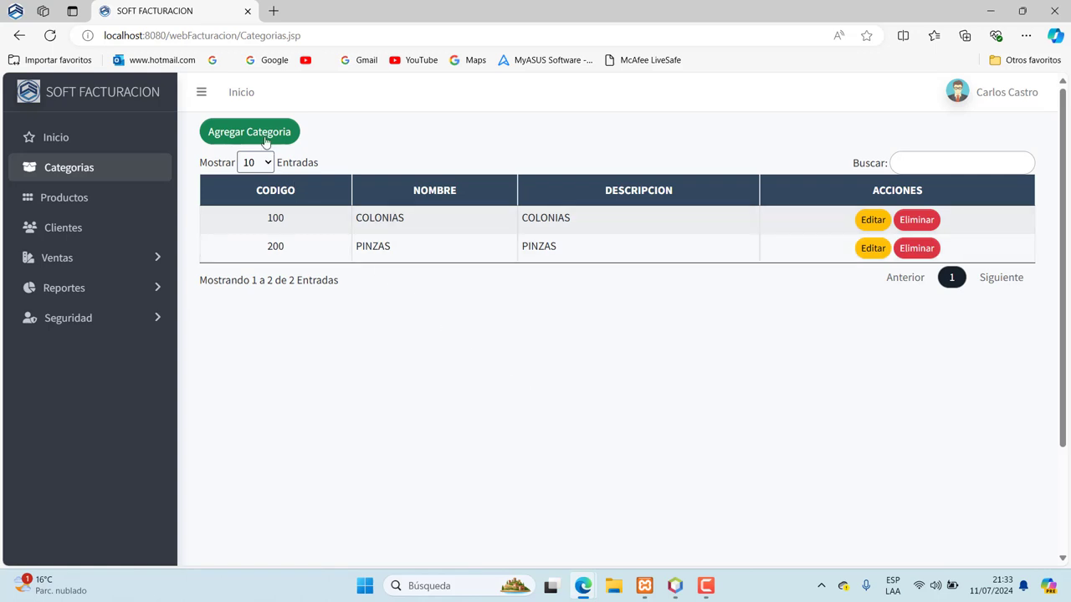
Save a new category with code 300, name ESMALTES and description ESMALTES.
left_click(261, 132)
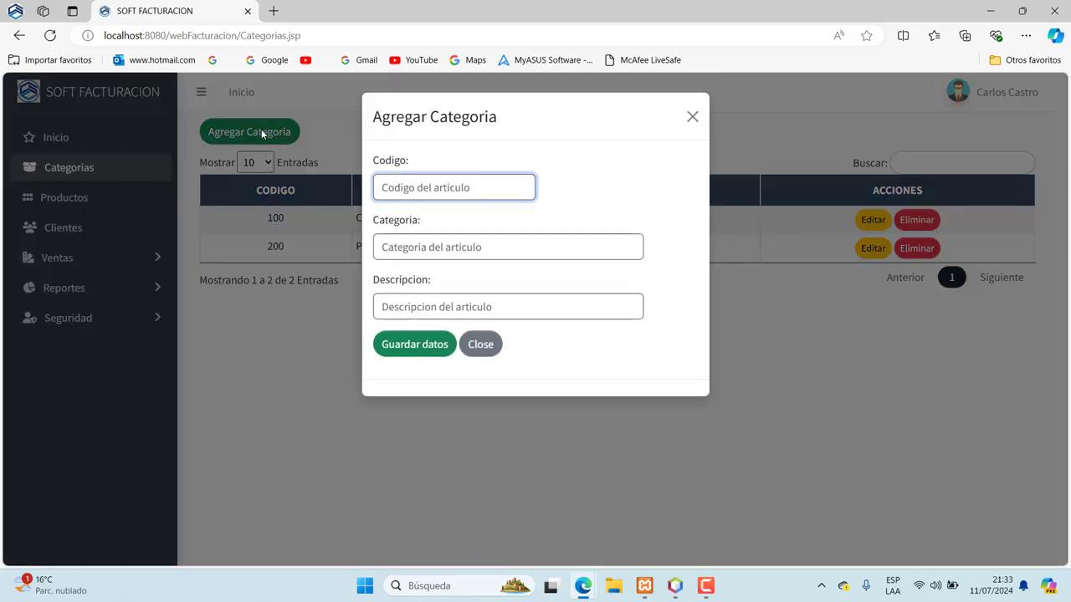
type("300")
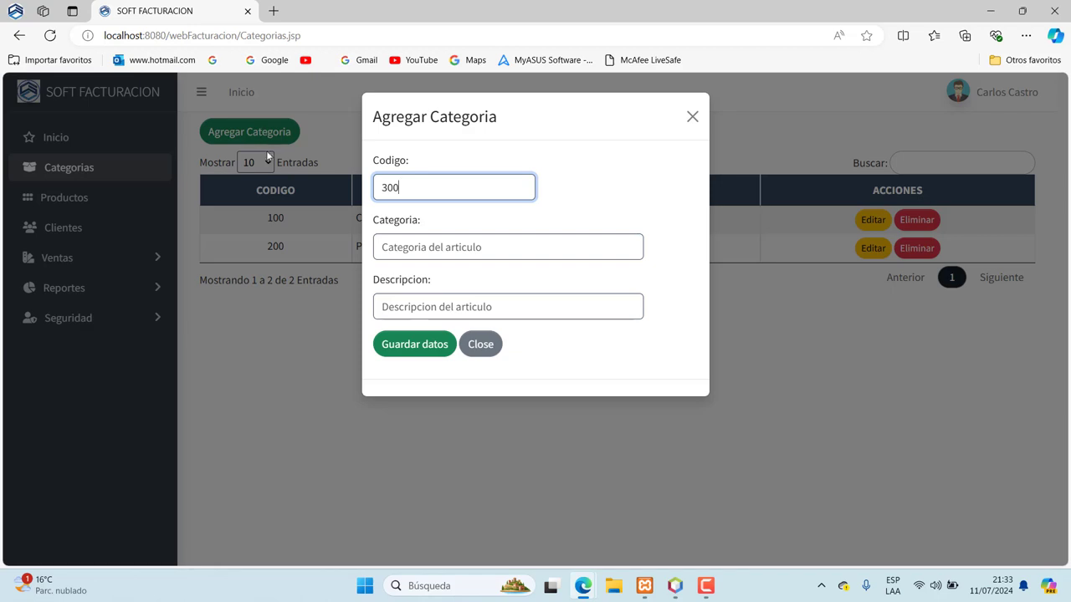
left_click(398, 253)
type("ESMA")
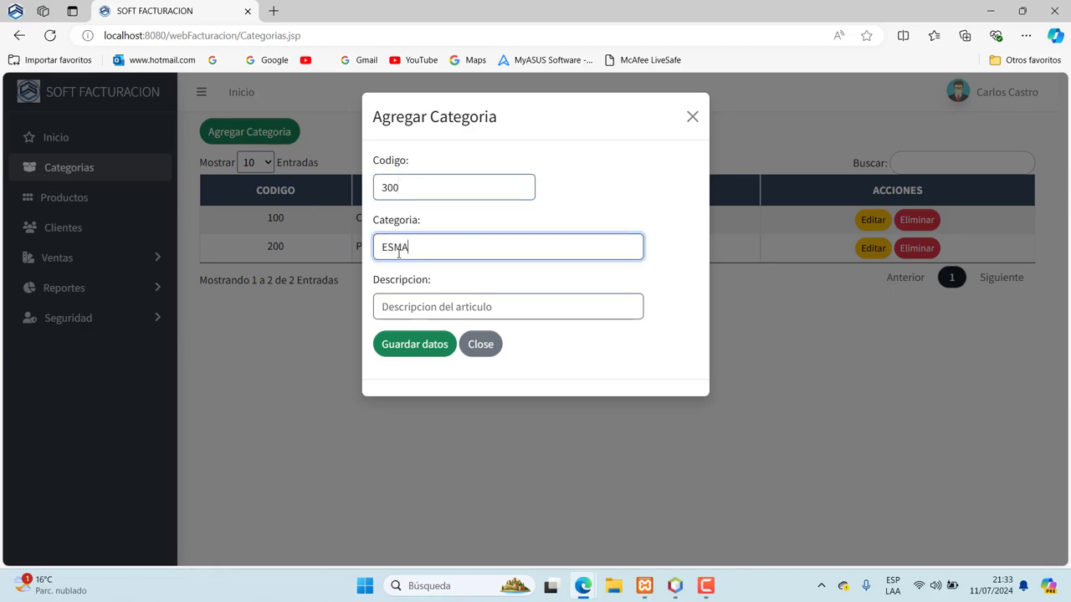
type("LTES")
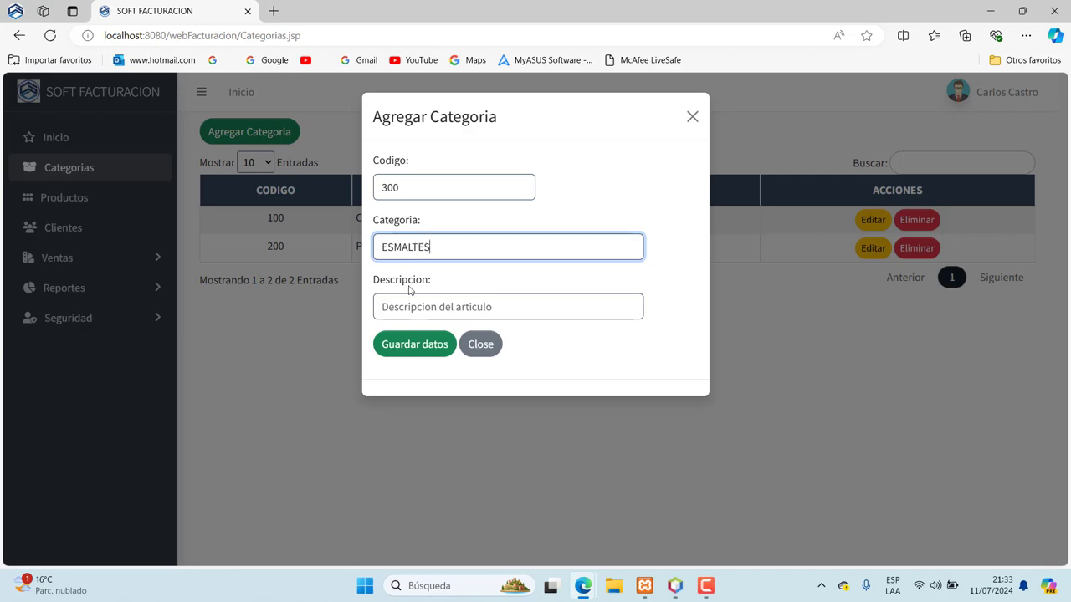
left_click(413, 306)
type("ES")
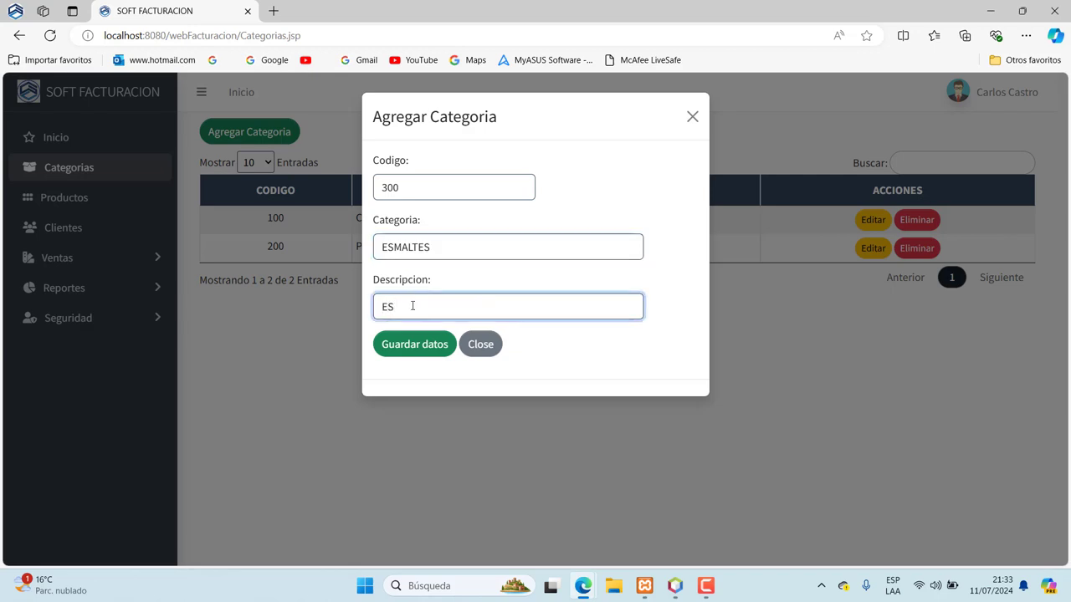
type("MALTES")
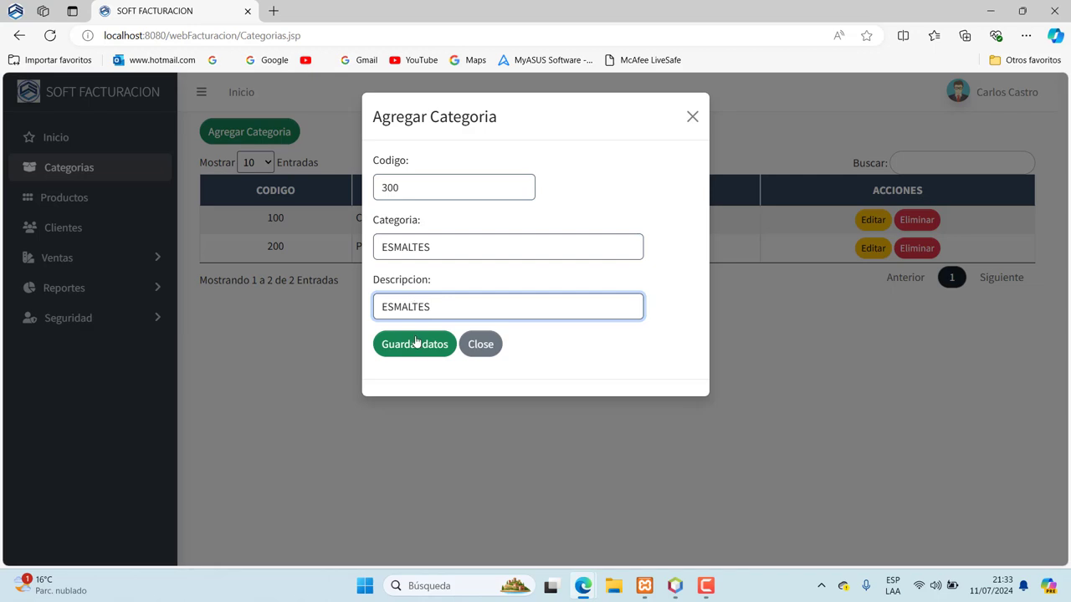
left_click(417, 343)
left_click(531, 404)
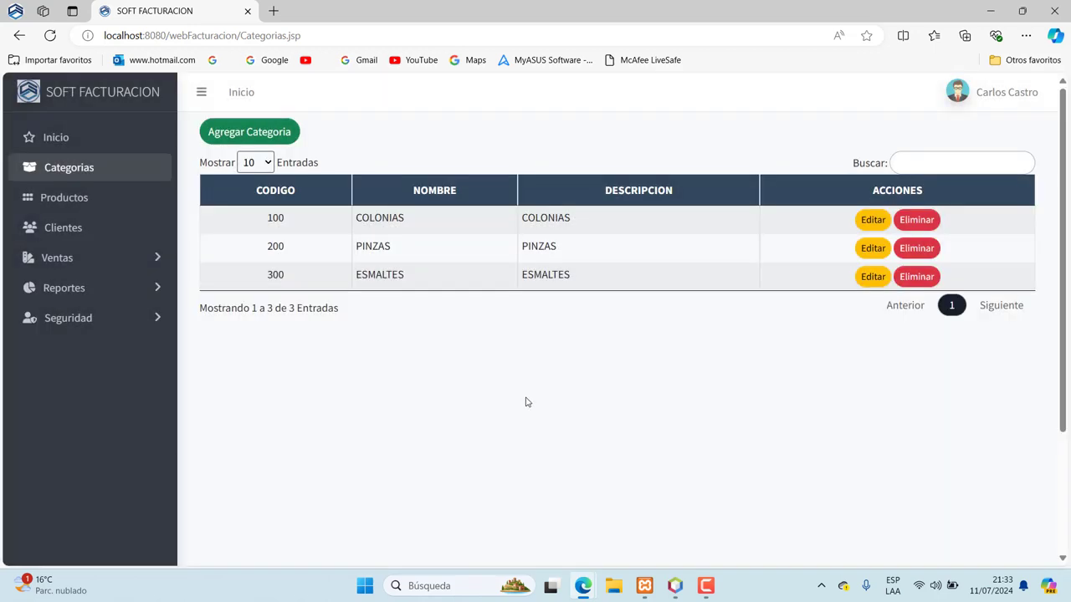
Fill a new category form with code 300 and name JABON.
left_click(276, 142)
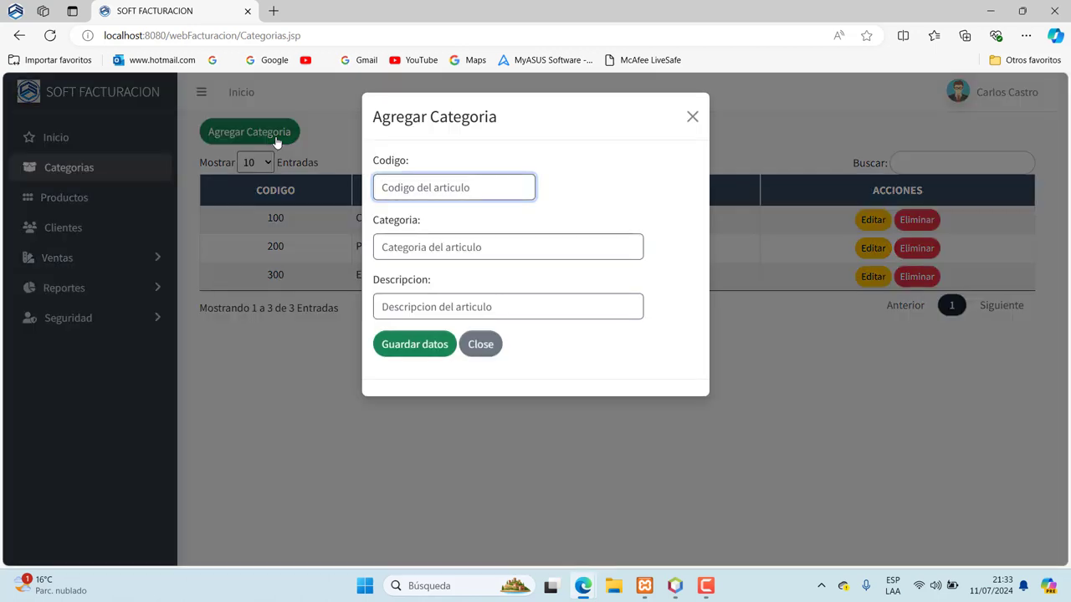
type("300")
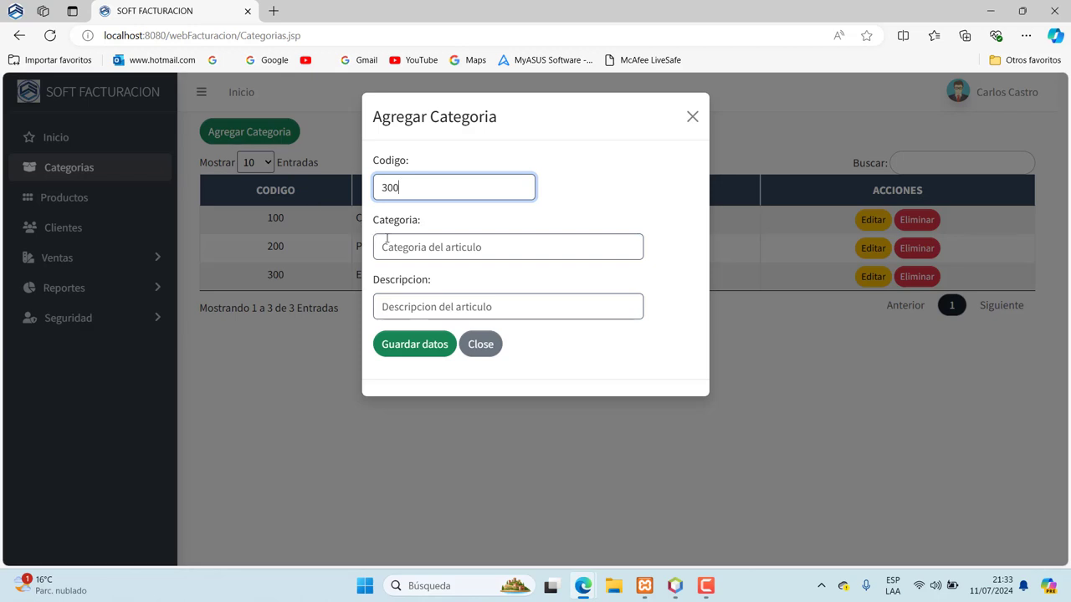
left_click(386, 243)
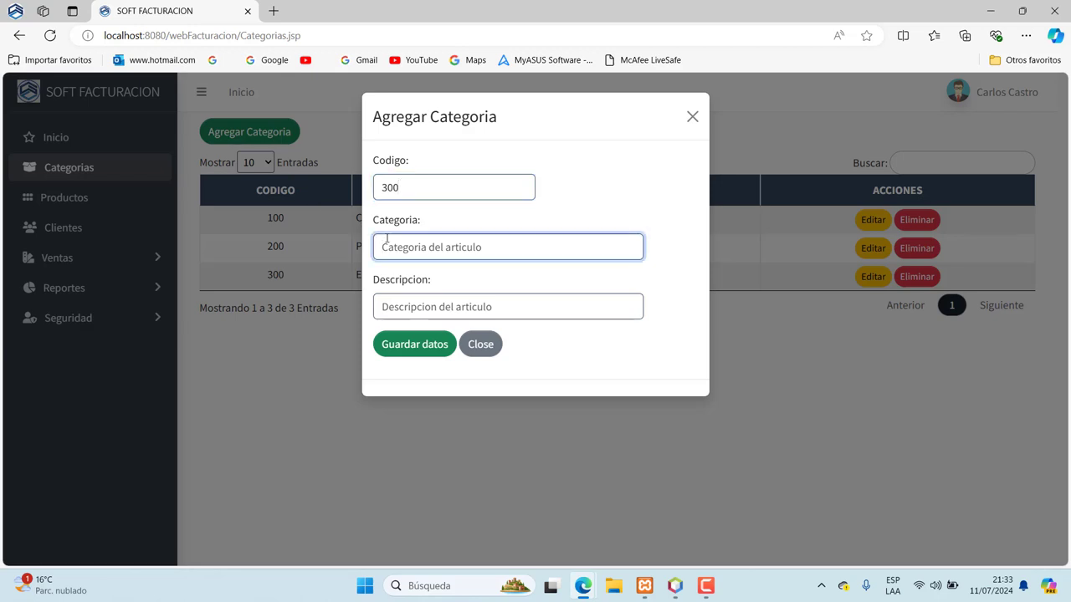
type("JAB")
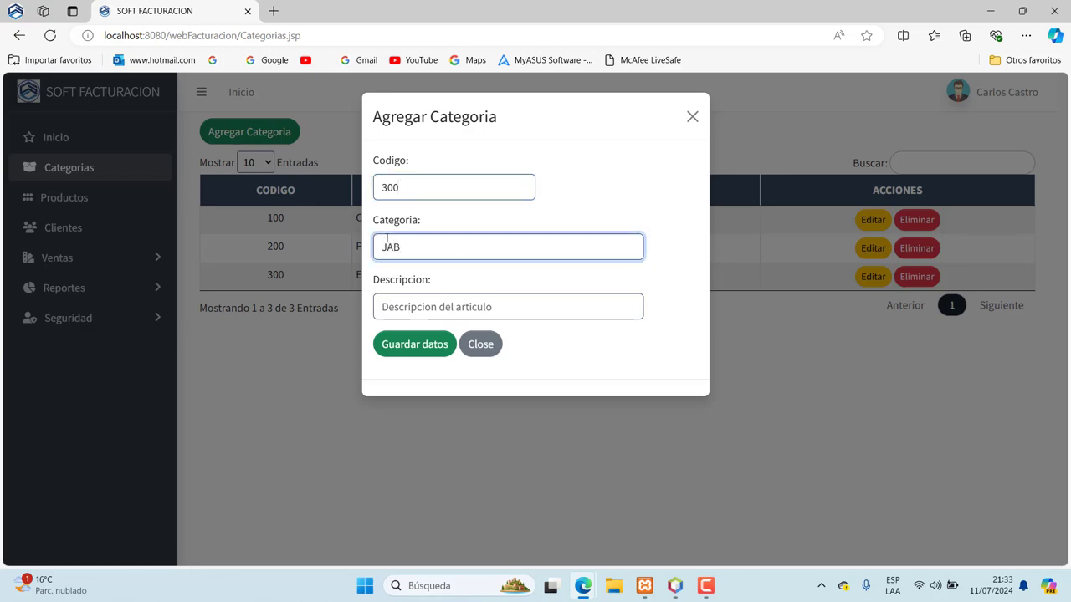
type("ON")
left_click(389, 296)
type("JABON")
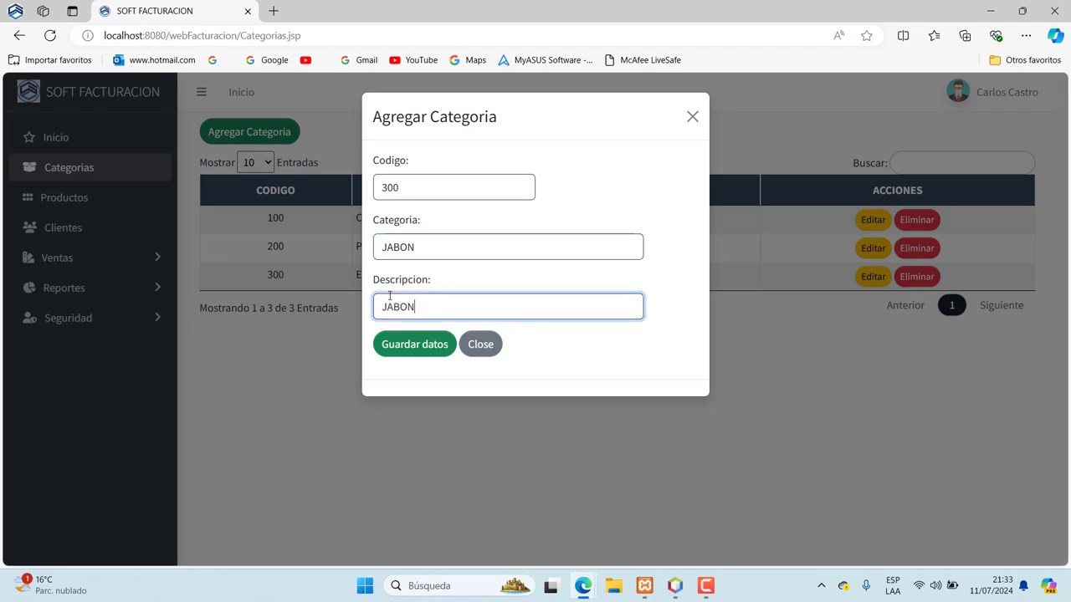
After code 300 is rejected as existing, change it to 400 and save JABON.
left_click(409, 345)
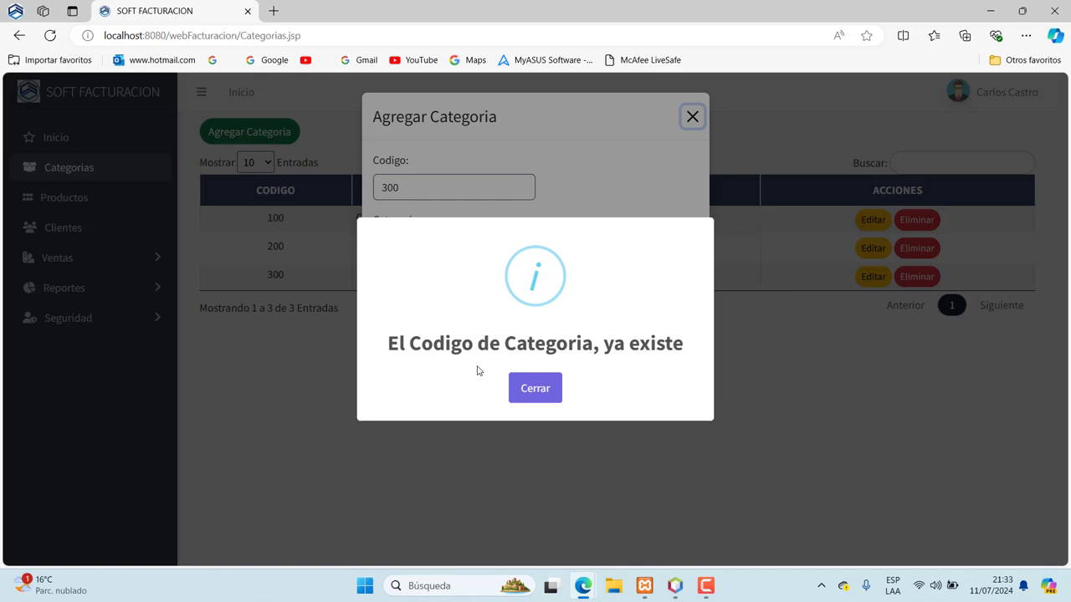
left_click(525, 386)
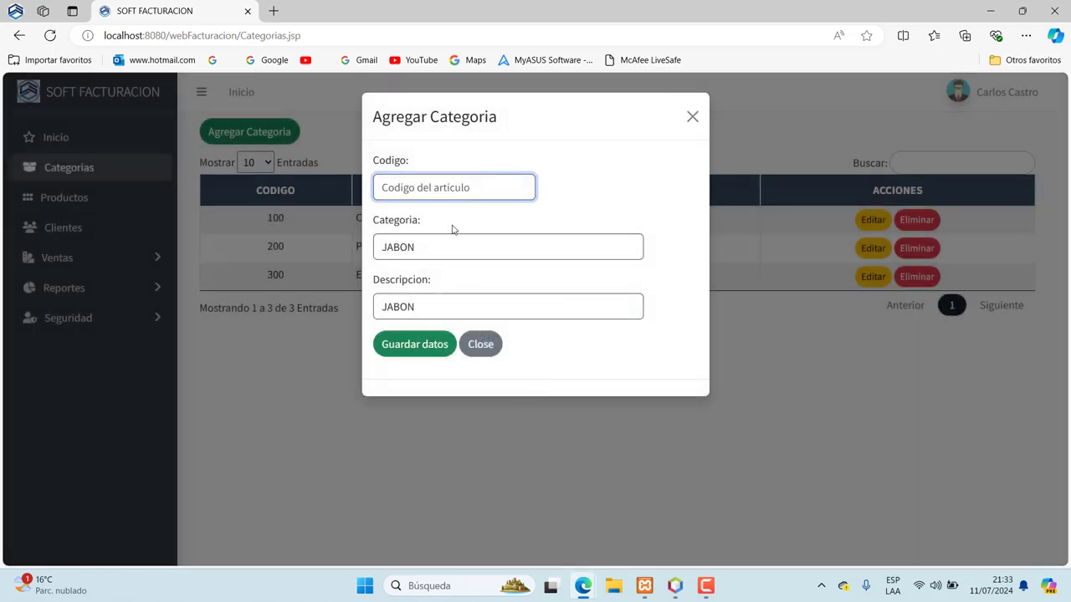
type("400")
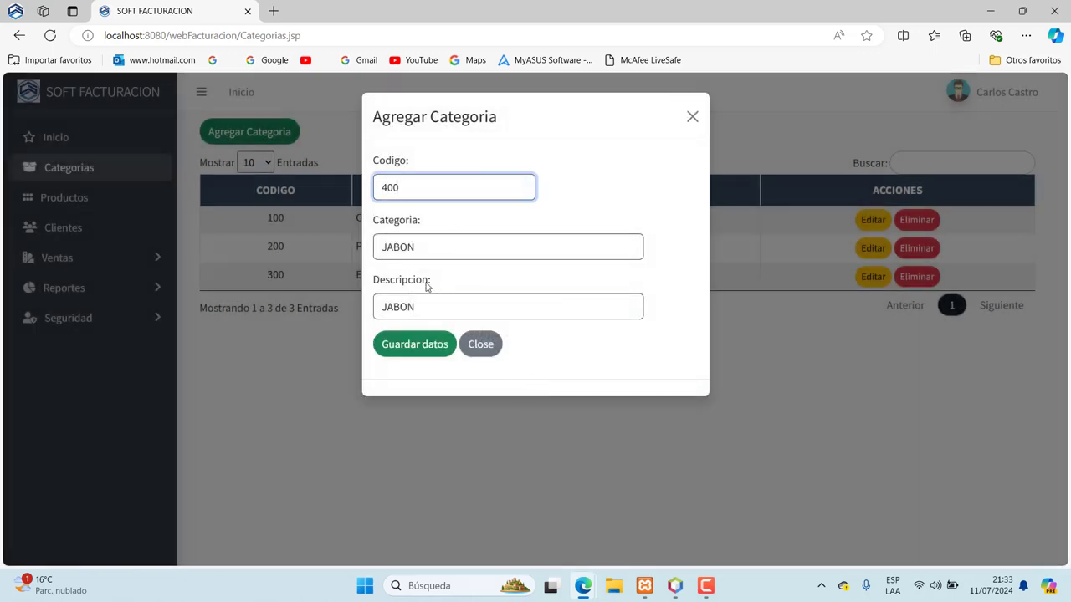
left_click(403, 346)
left_click(533, 401)
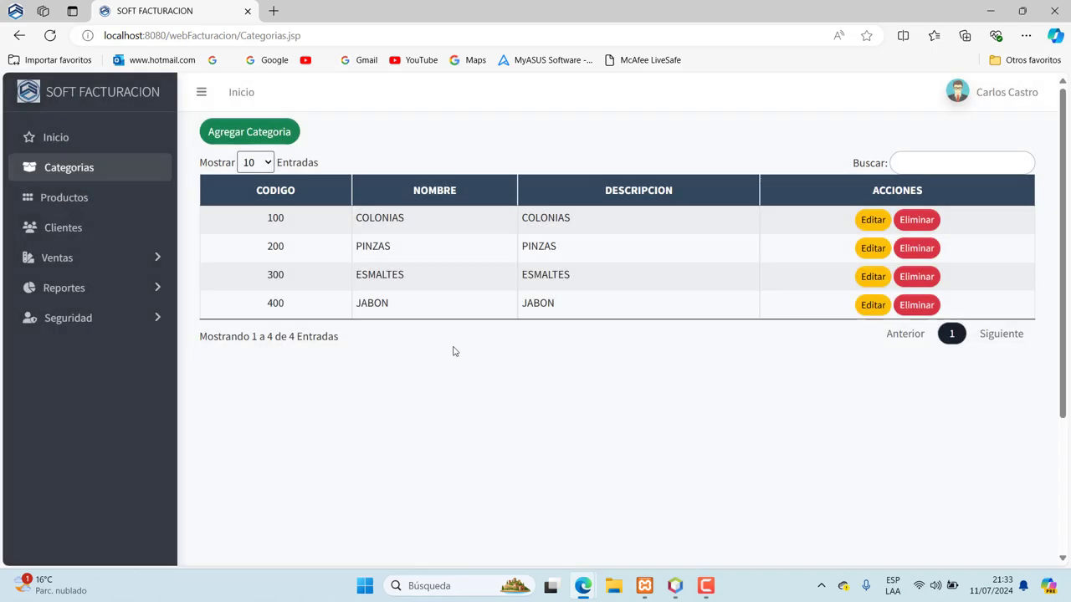
Save a new category with code 500, name TALCO and description TALCO.
left_click(266, 139)
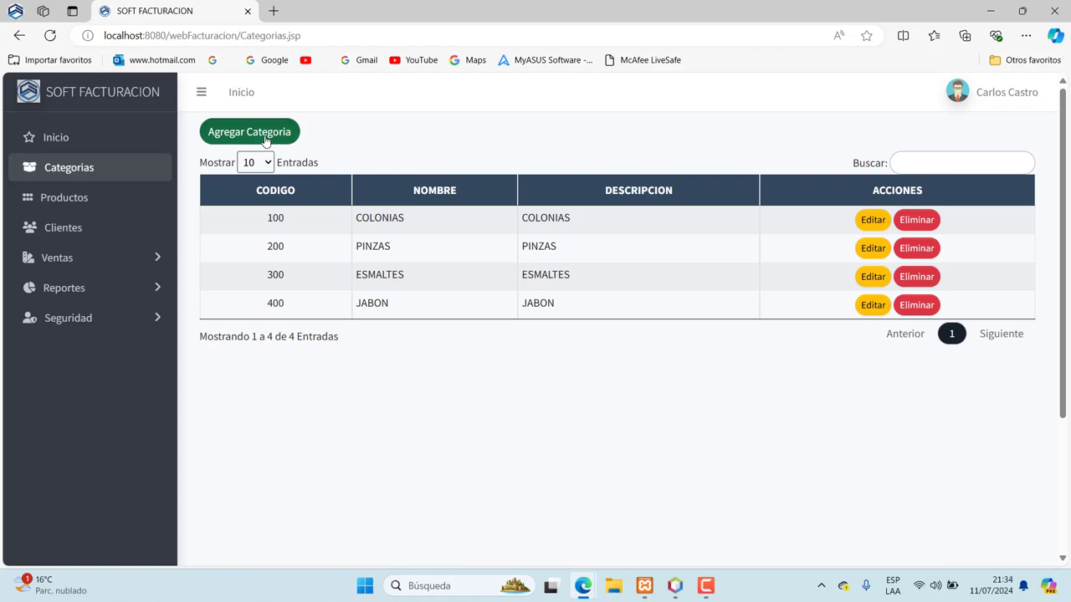
left_click(266, 139)
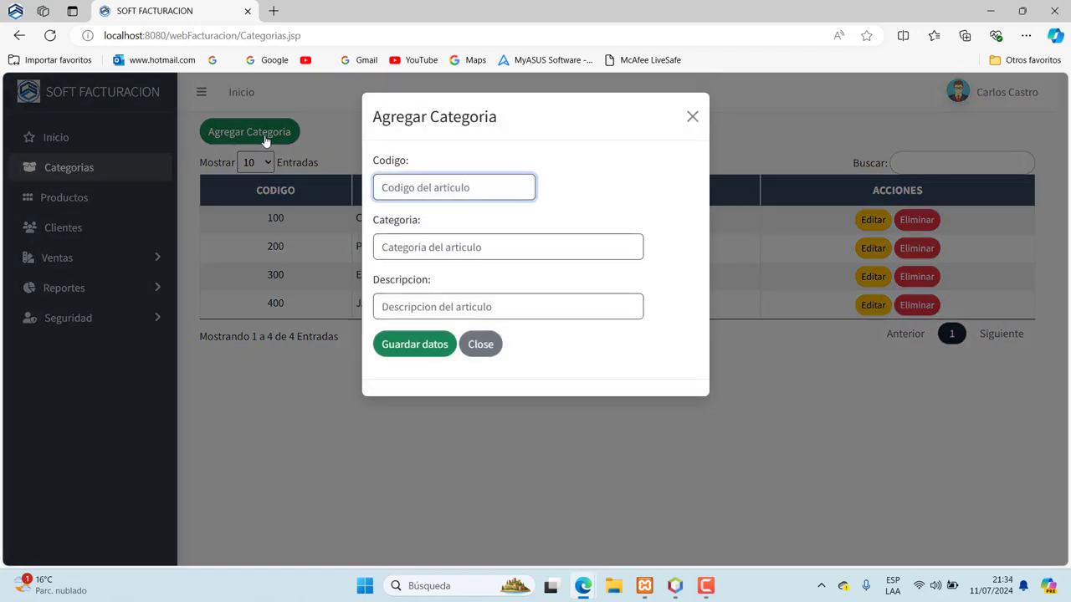
type("500")
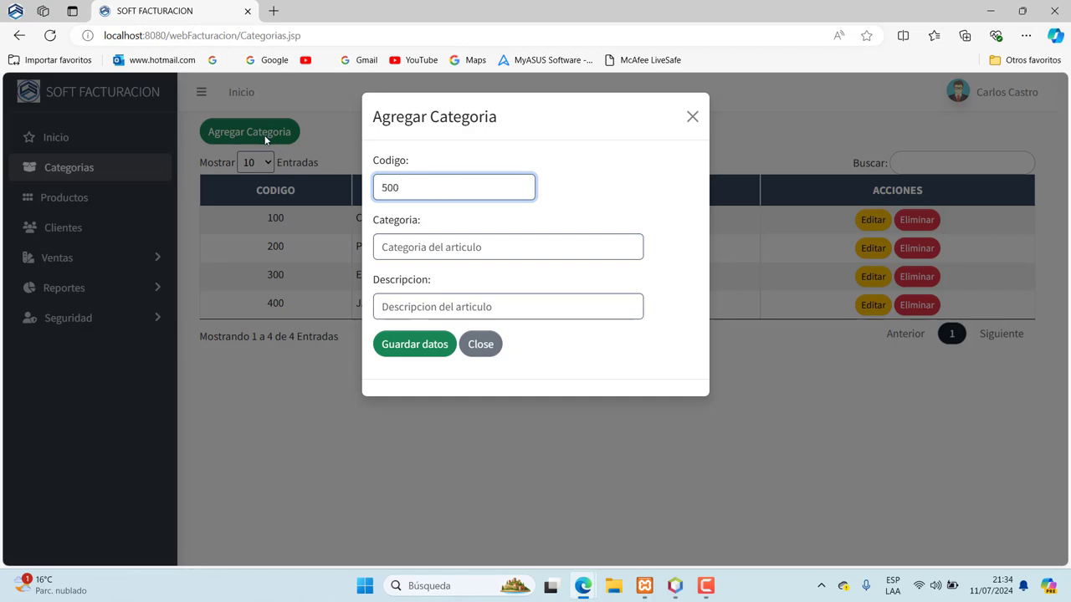
left_click(383, 244)
type("T")
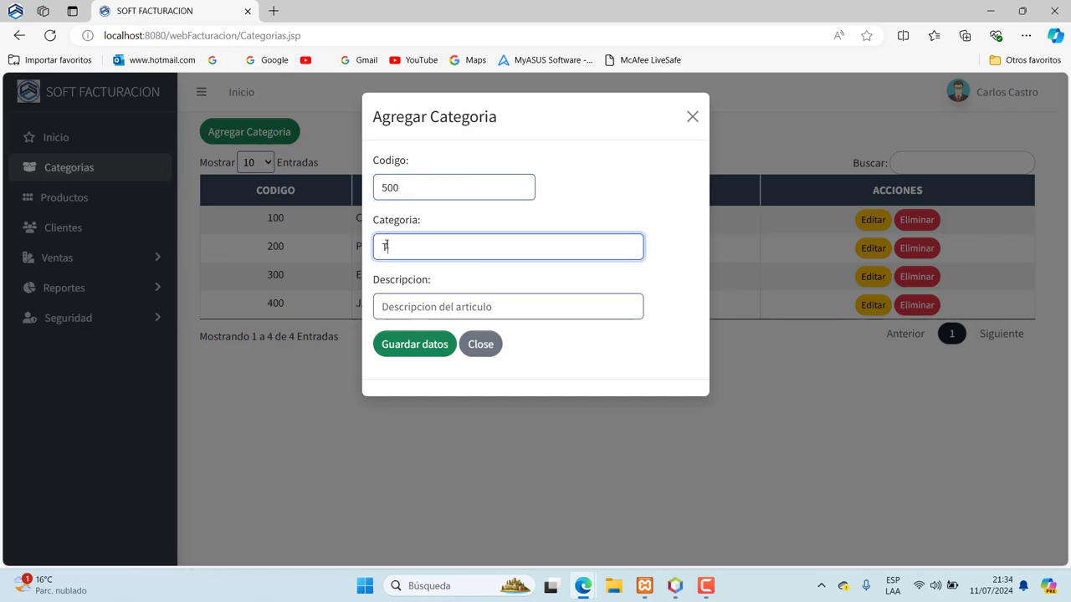
type("ALCO")
left_click(403, 307)
type("TA")
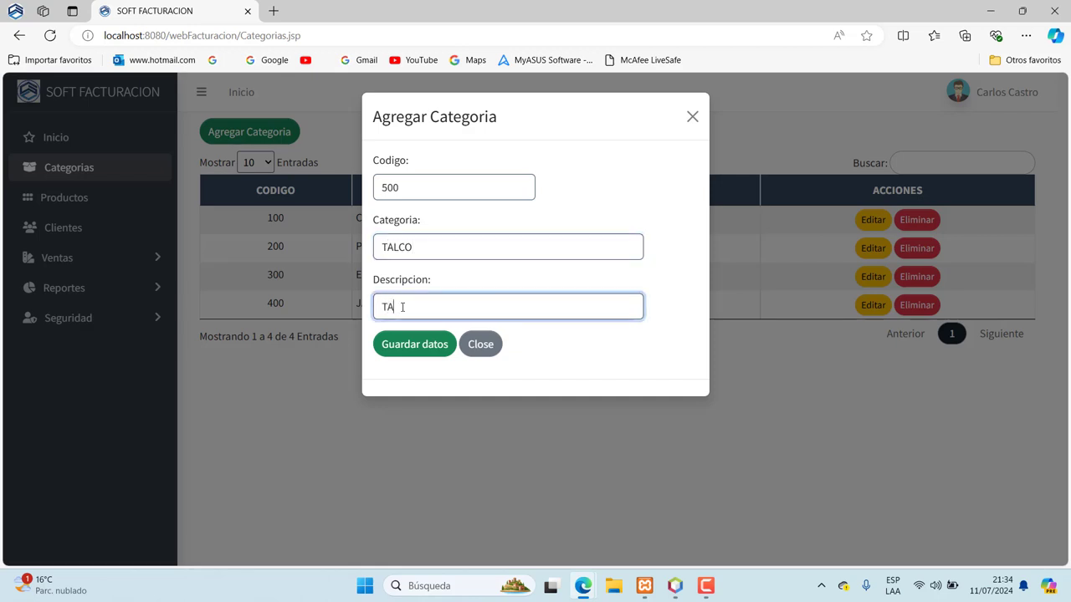
type("CO")
left_click(416, 344)
left_click(530, 404)
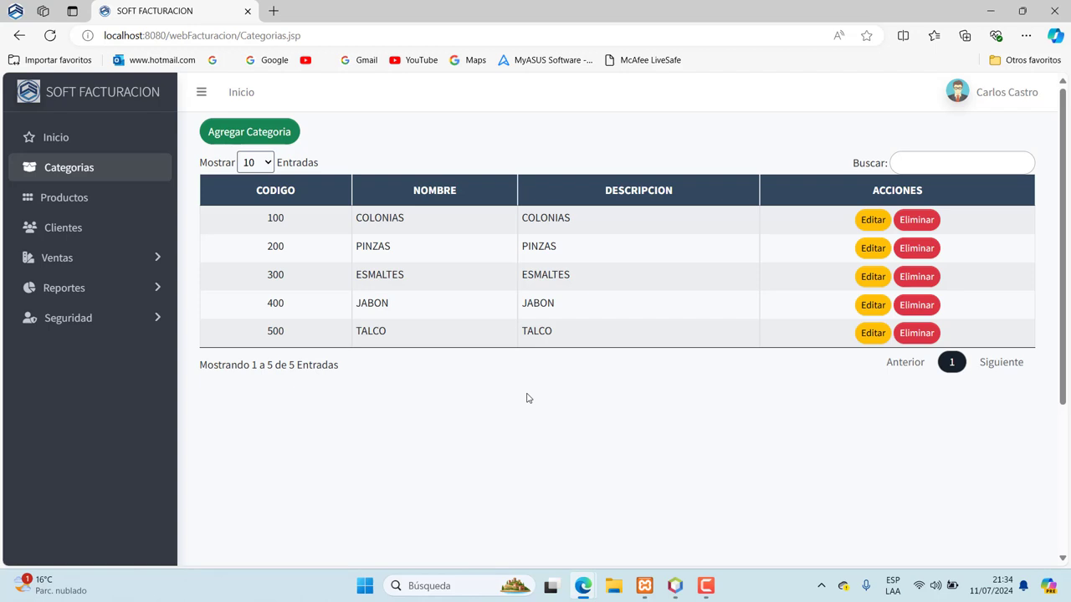
Start a new category with code 600 and name BLOQUEADORES.
left_click(269, 144)
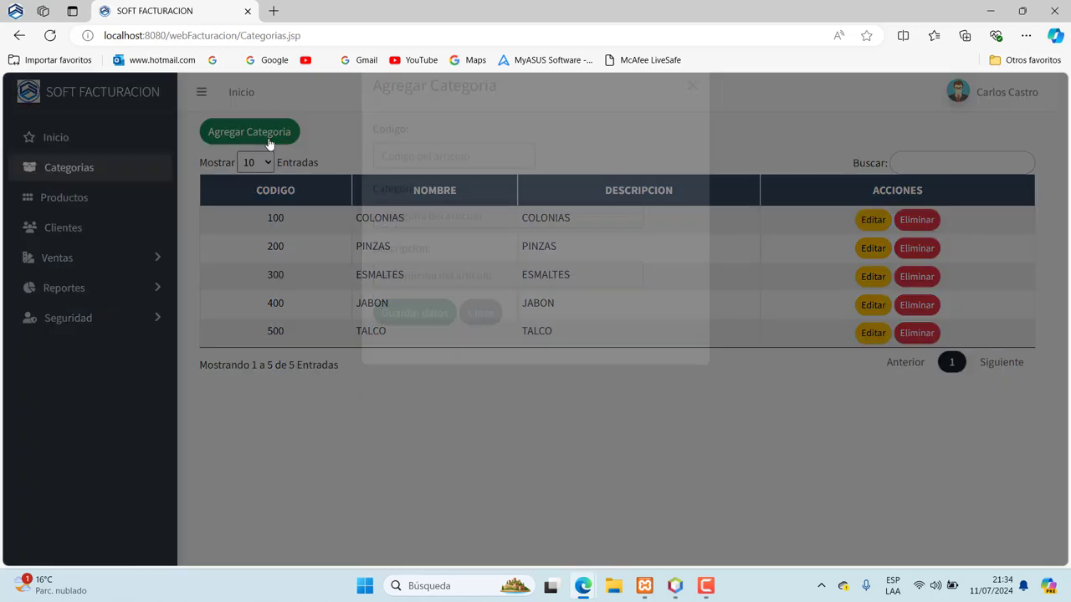
type("600")
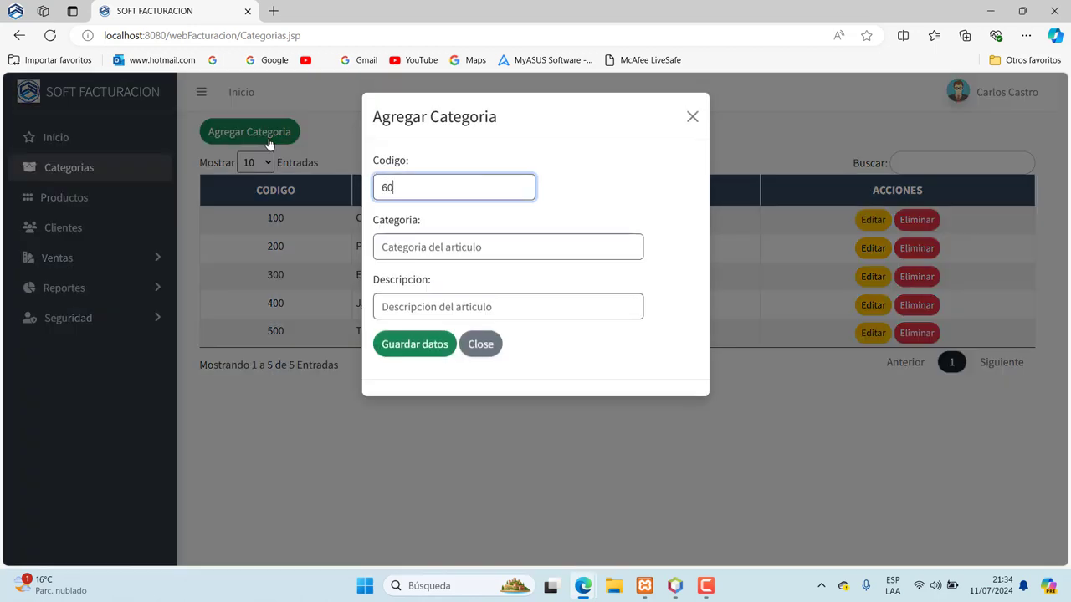
left_click(405, 246)
type("BL")
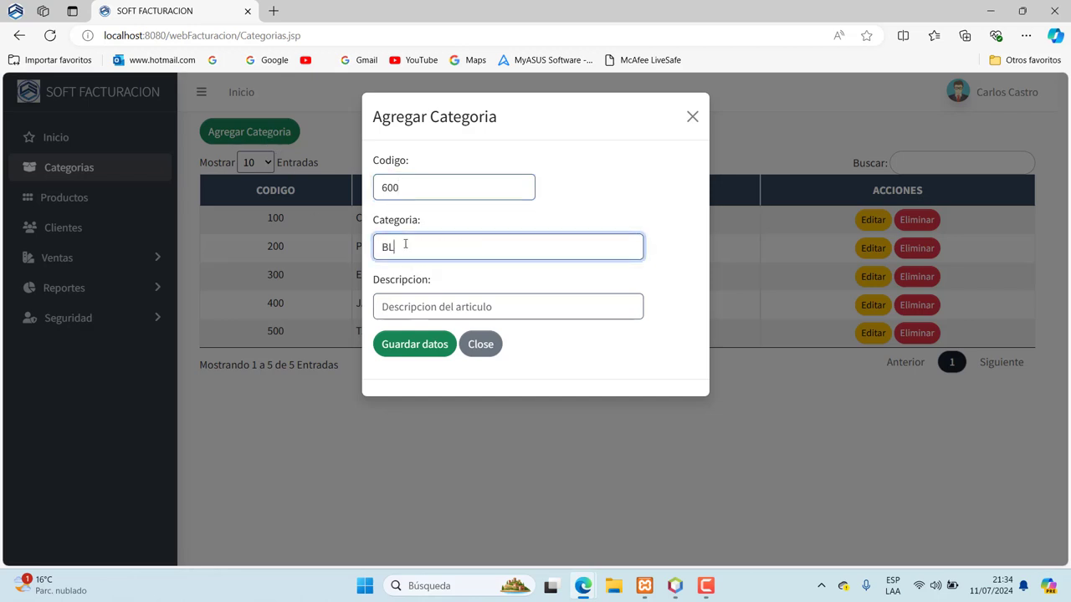
type("OQ")
type("UEADORE")
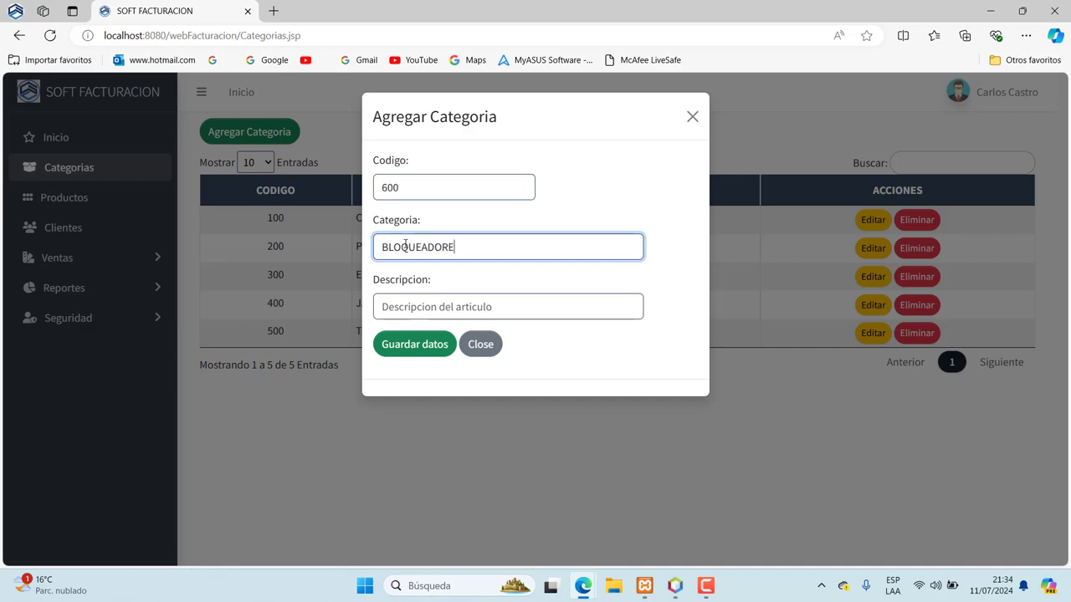
type("S")
Enter the description BLOQUEDORES, correcting the typos, and save the category.
left_click(400, 296)
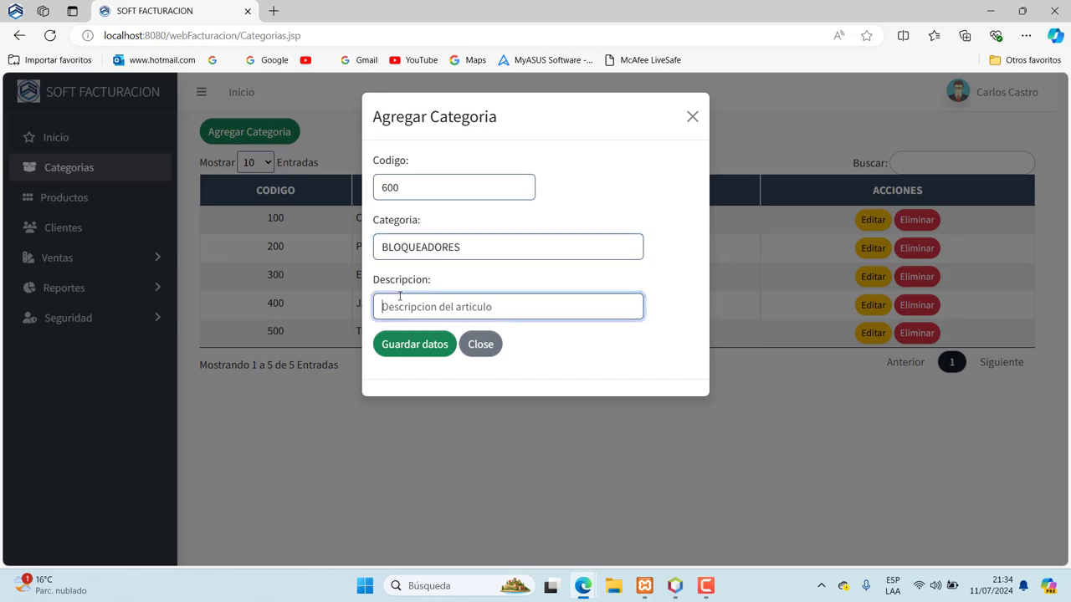
type("VLOQUE")
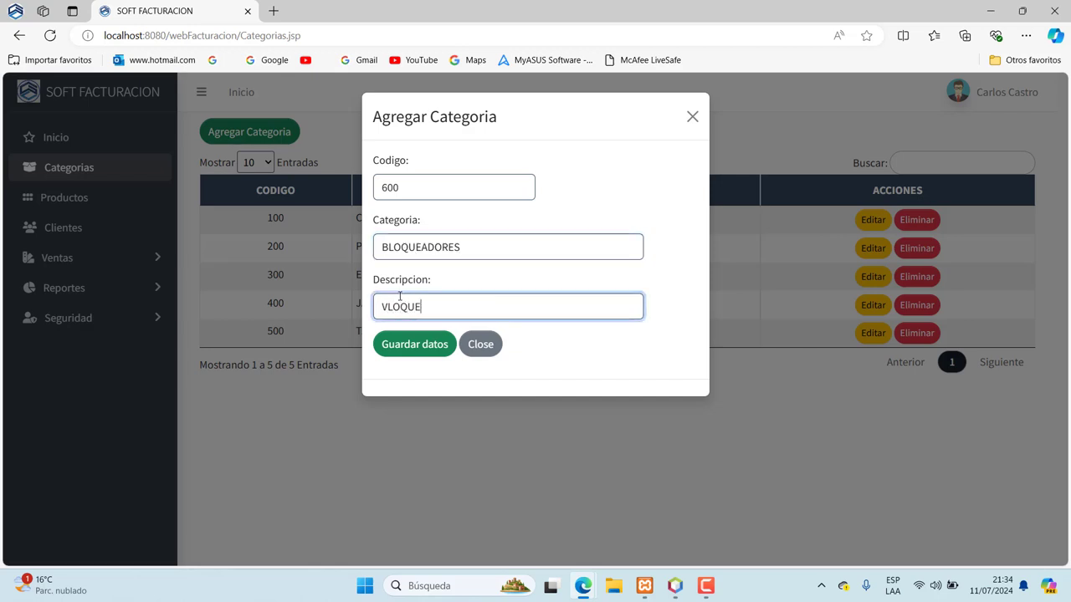
type("DAORES")
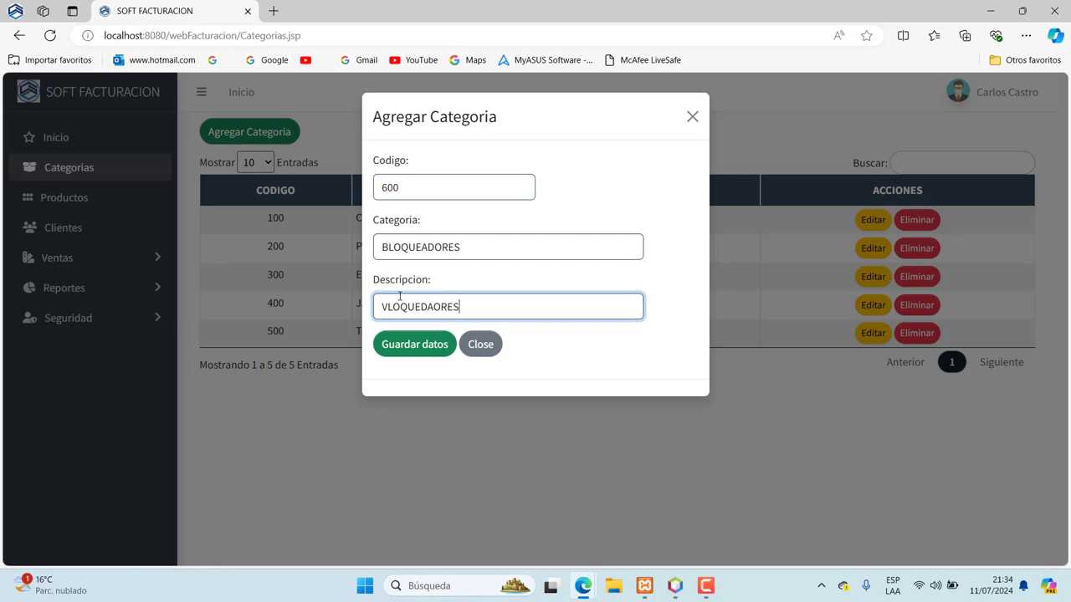
key("BackSpace")
key("BackSpace")
key("BackSpace")
key("BackSpace")
key("BackSpace")
type("ORE")
type("S")
left_click(389, 307)
key("BackSpace")
type("B")
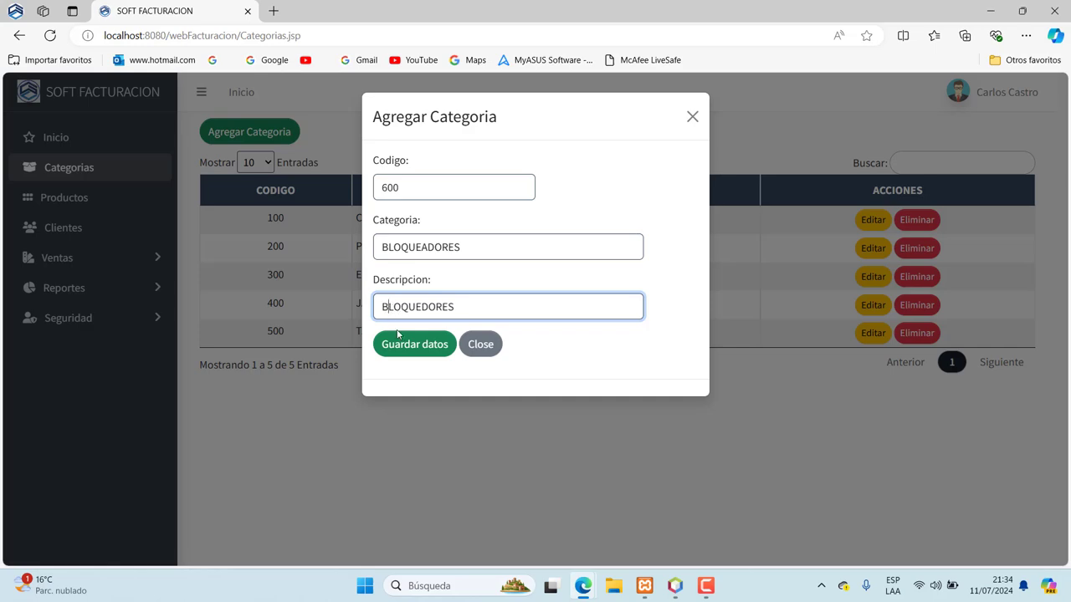
left_click(414, 344)
left_click(528, 400)
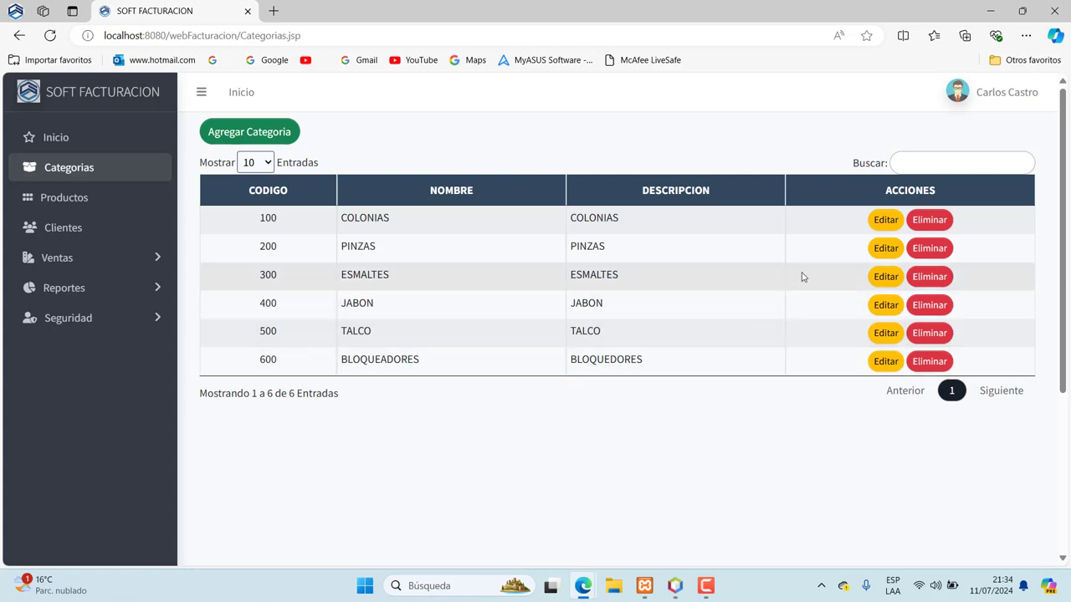
Rename category 100 to COLONIAS V and save the change.
left_click(880, 222)
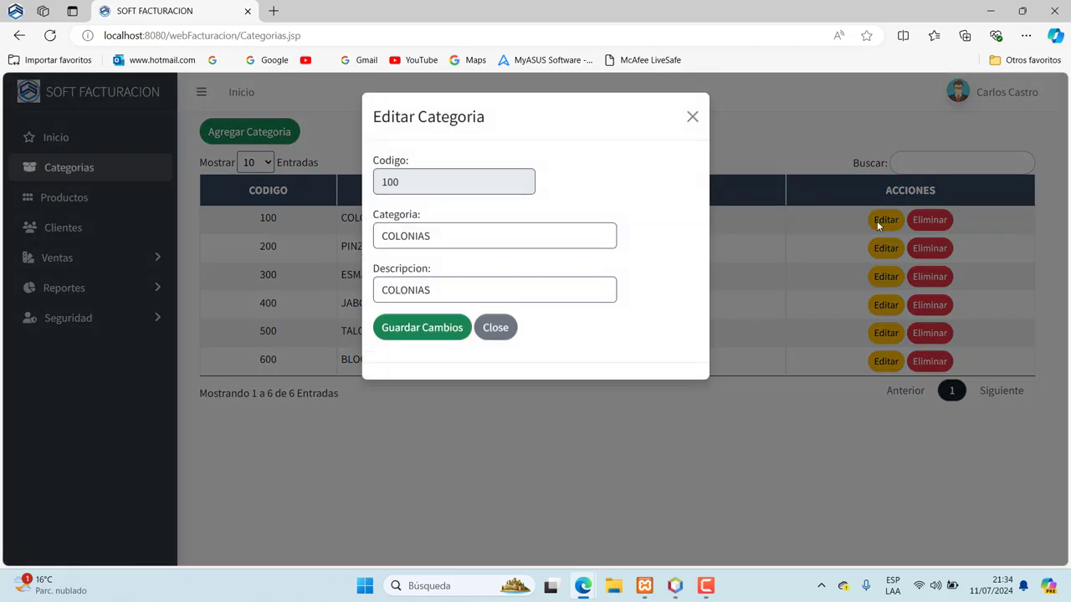
left_click(467, 240)
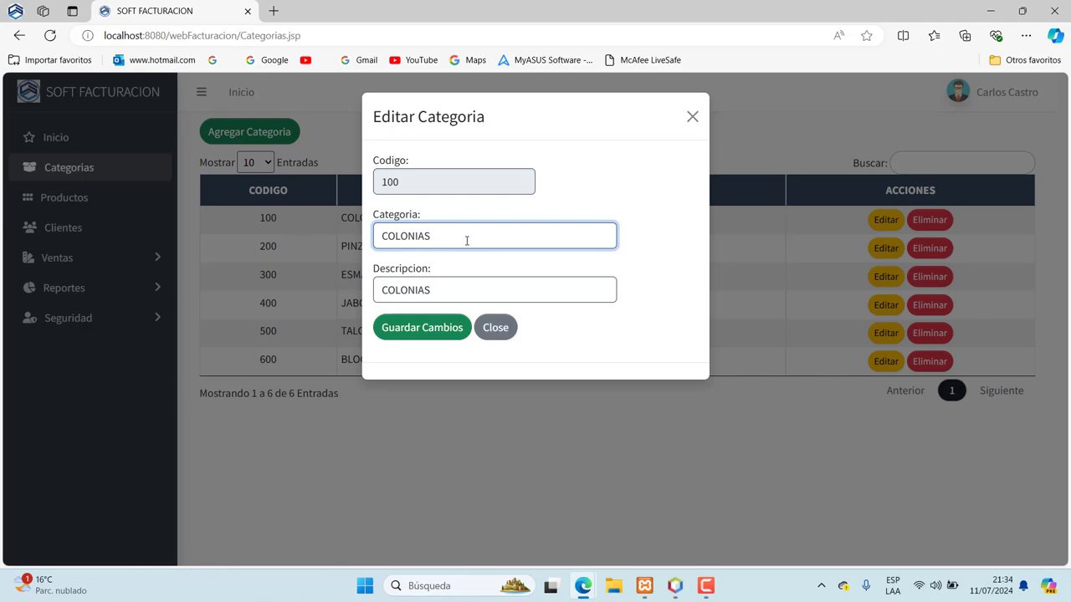
type("V")
left_click(414, 327)
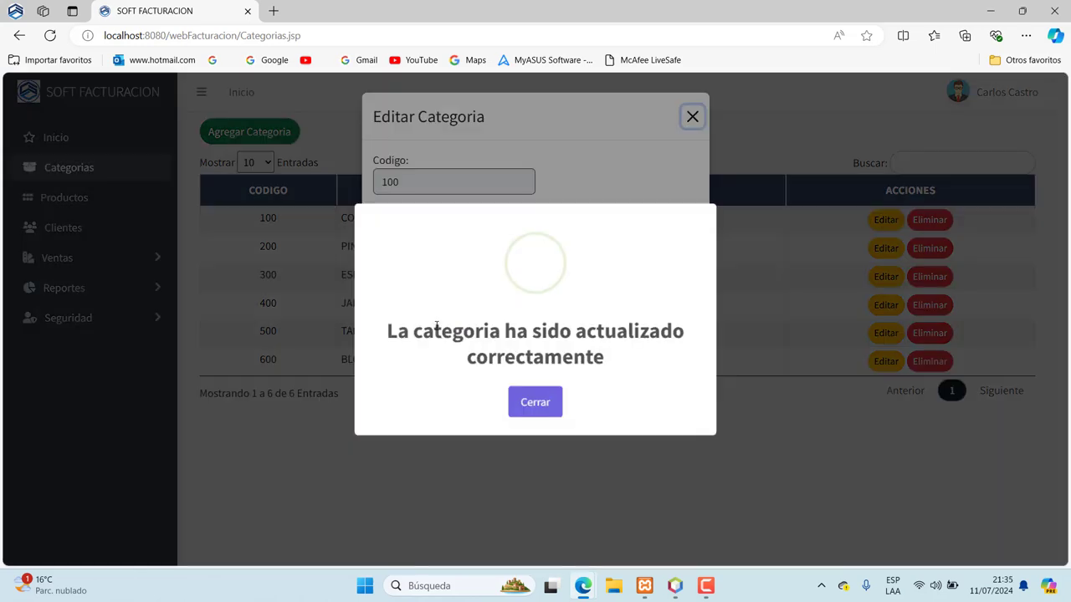
left_click(523, 398)
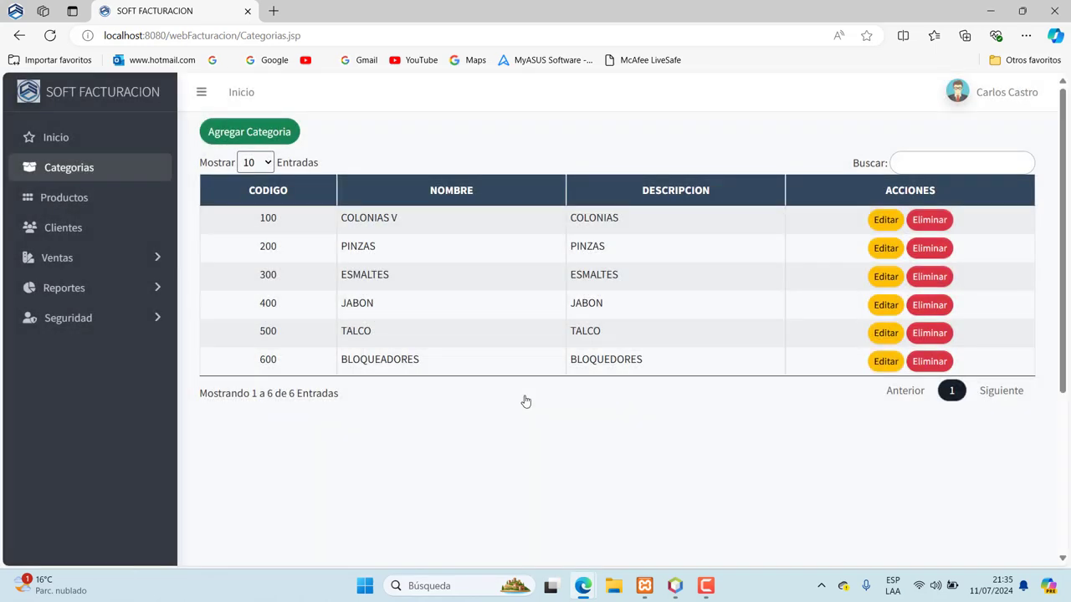
Restore category 100's name to COLONIAS and change its description to COLONIAS H.
left_click(885, 220)
left_click(464, 241)
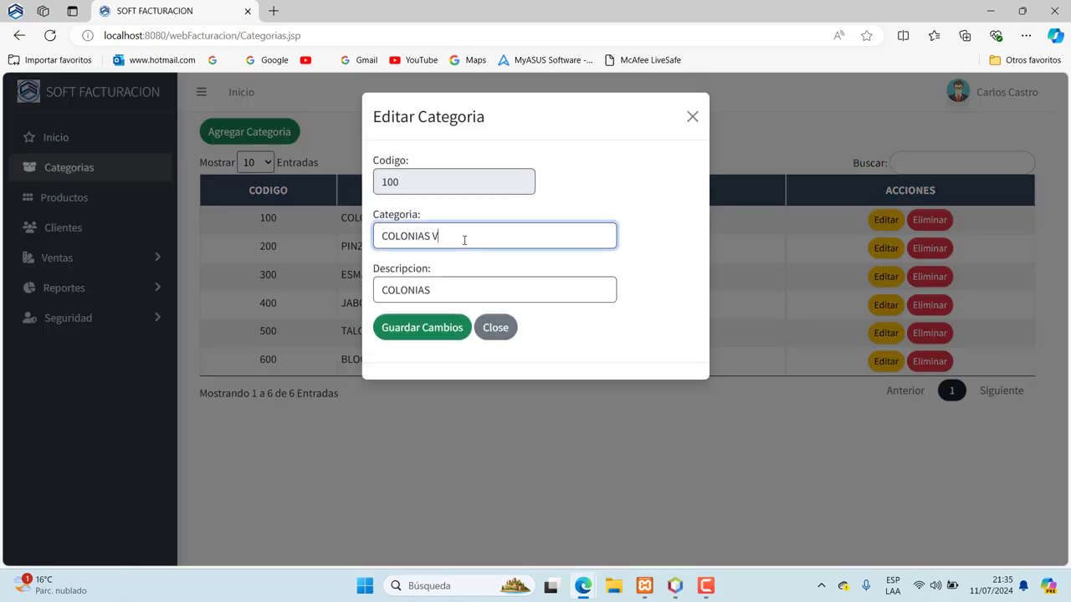
key("BackSpace")
key("BackSpace")
left_click(454, 288)
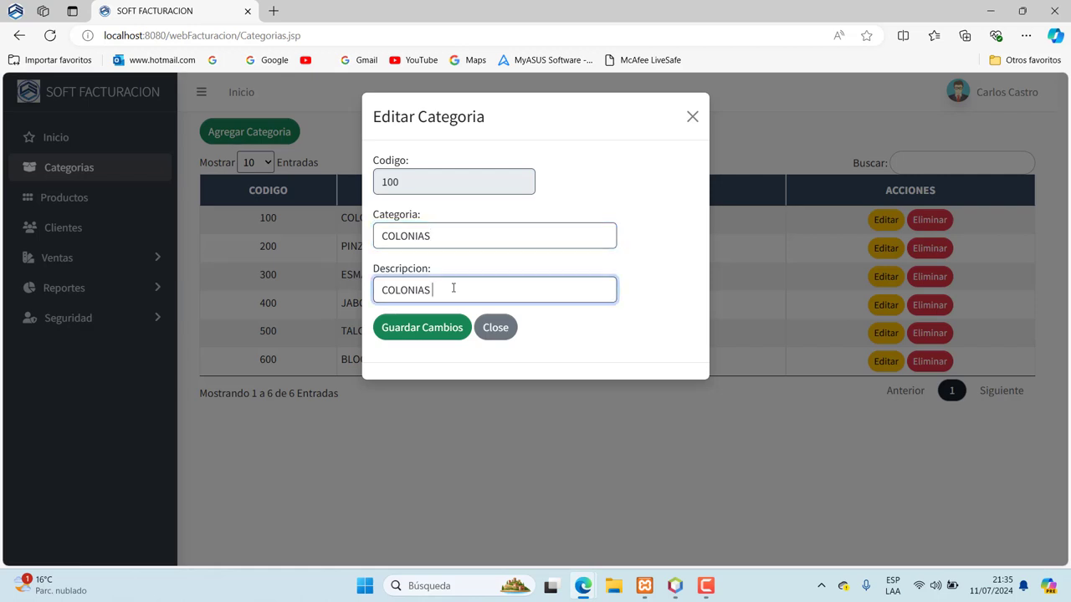
type("H")
left_click(455, 334)
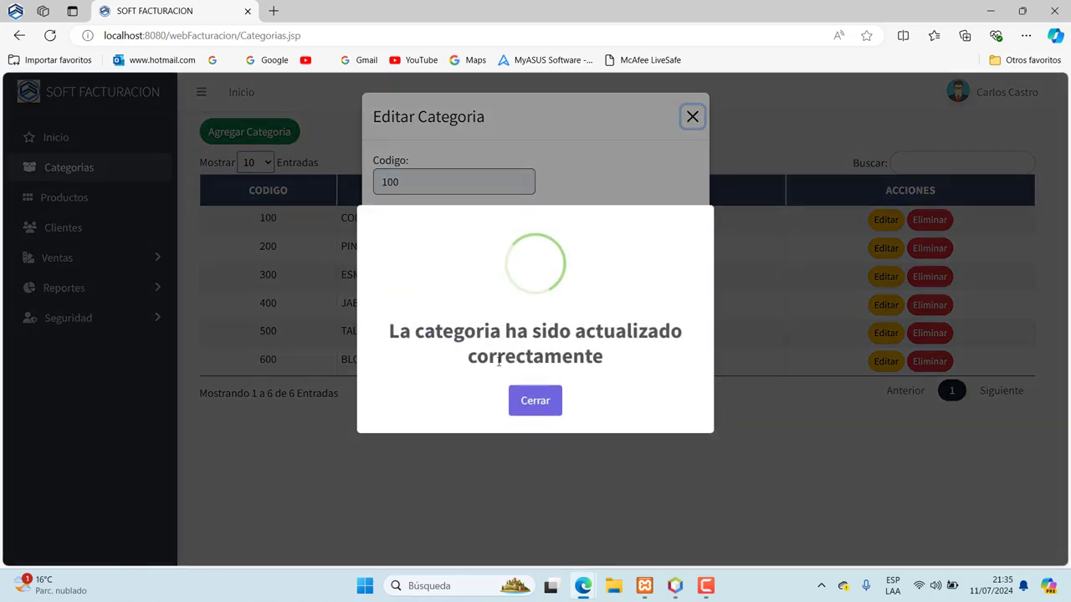
left_click(547, 402)
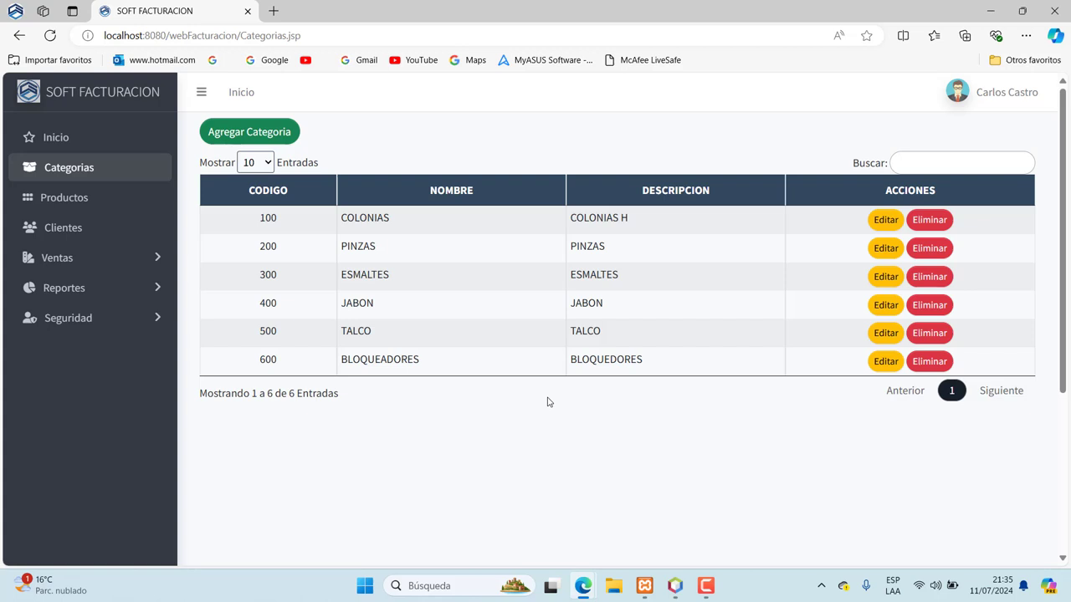
Edit category 100 again and save its description as COLONIAS.
left_click(887, 219)
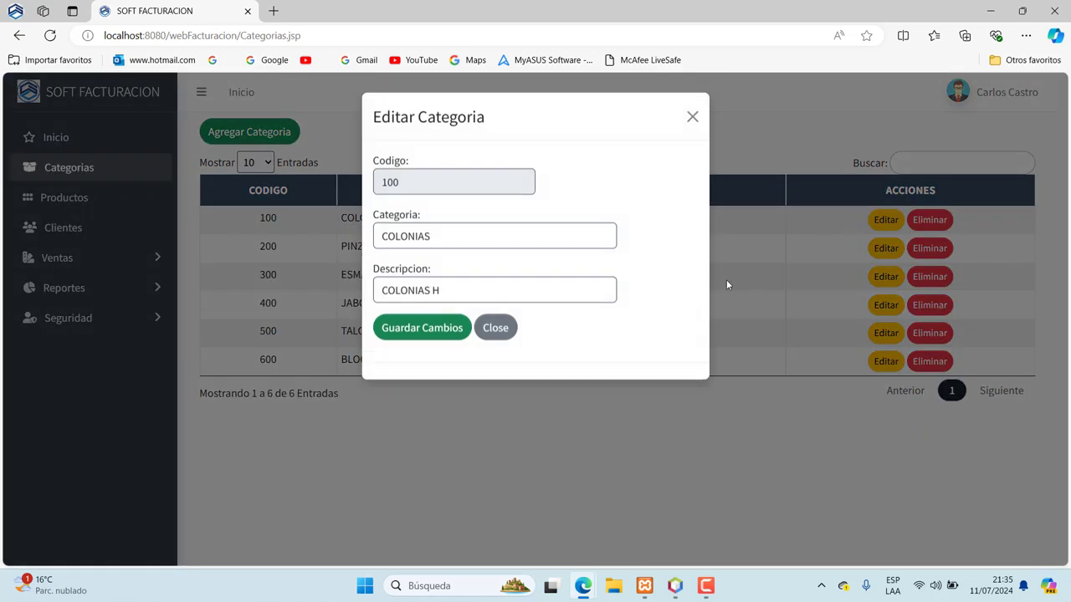
left_click(469, 290)
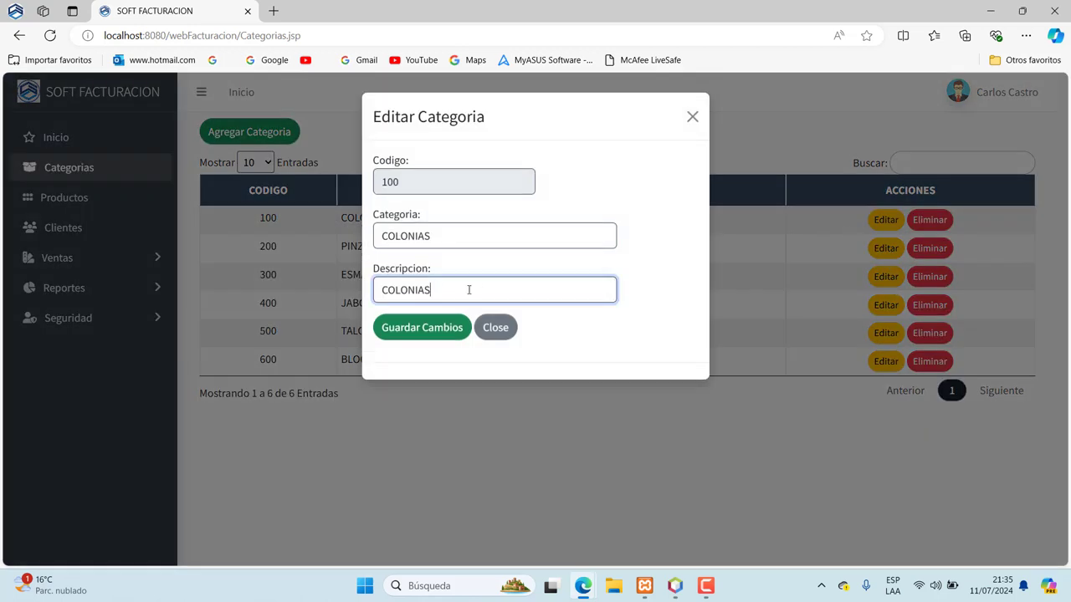
left_click(445, 333)
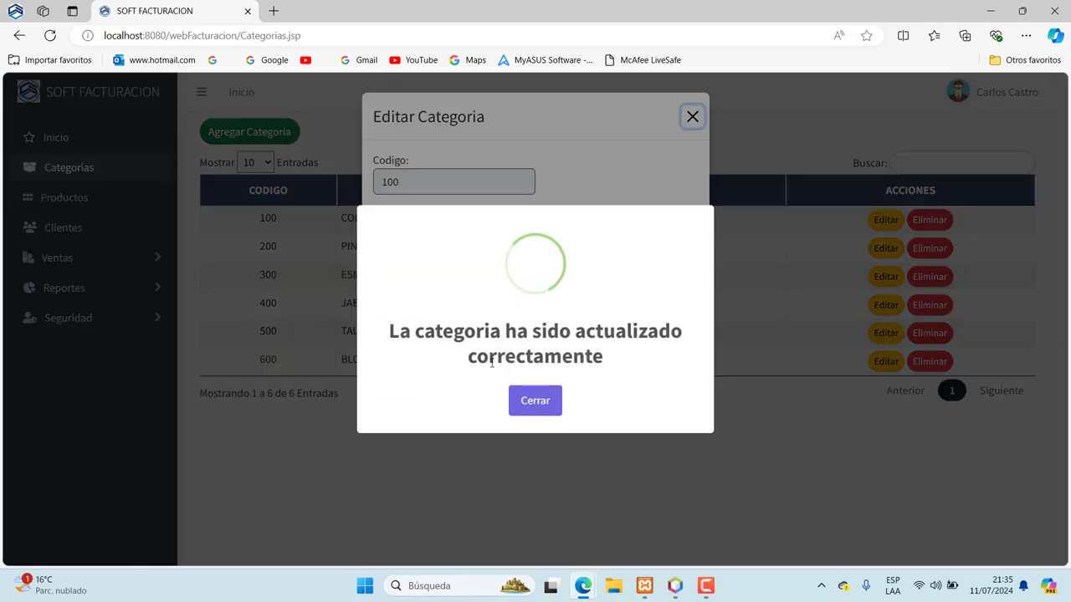
left_click(532, 398)
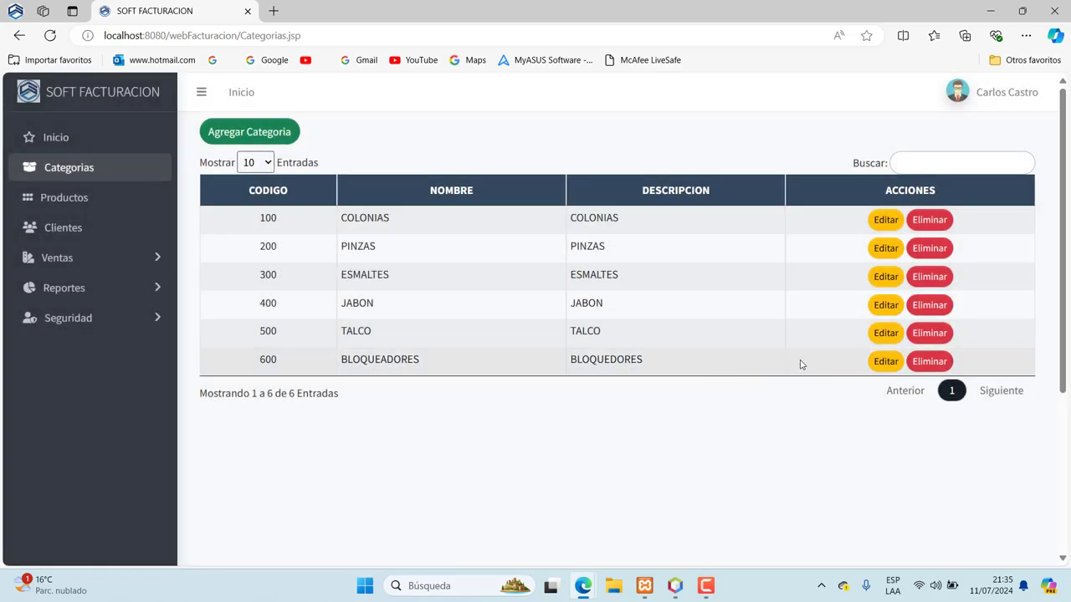
left_click(885, 333)
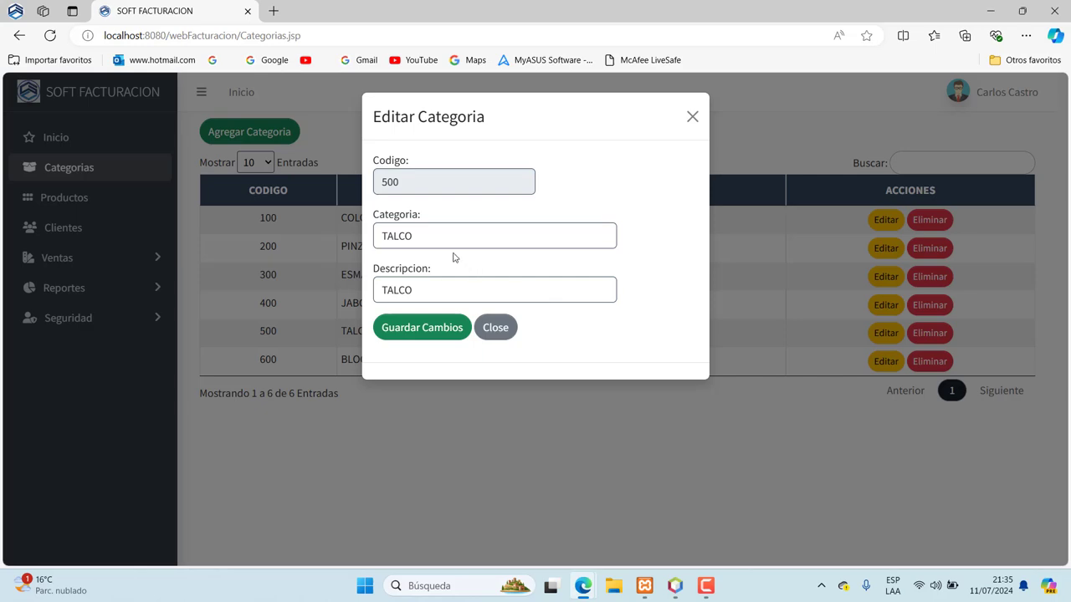
left_click(432, 235)
type("SSSS")
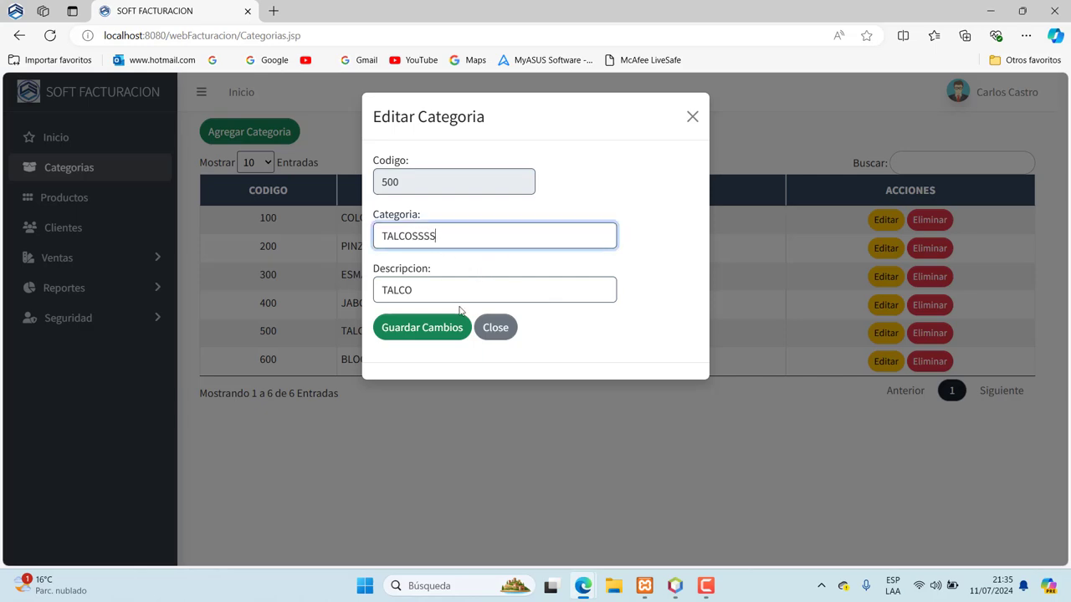
left_click(438, 328)
left_click(553, 402)
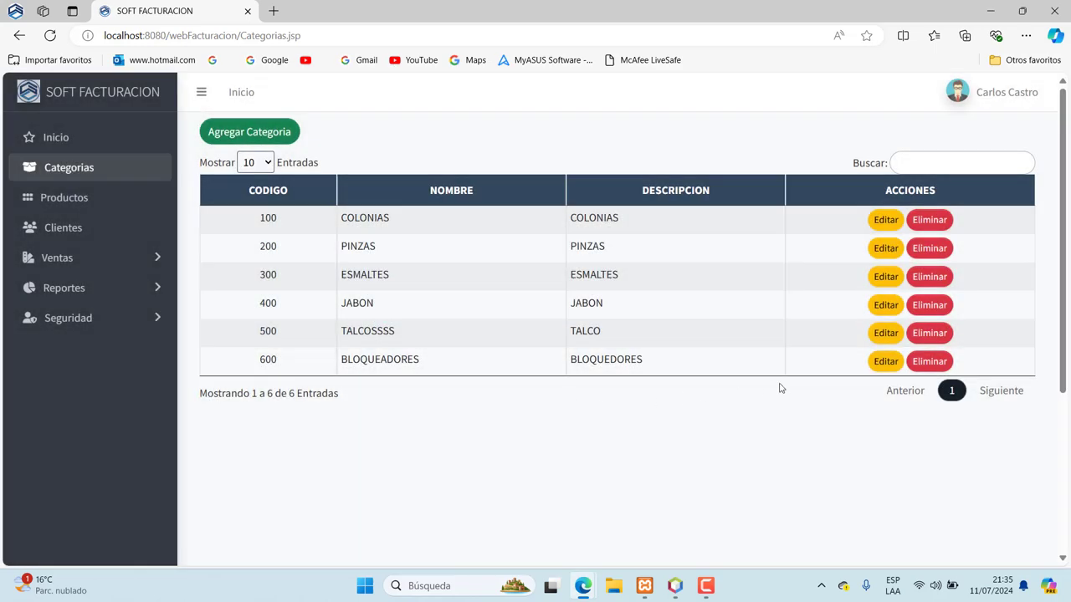
left_click(876, 334)
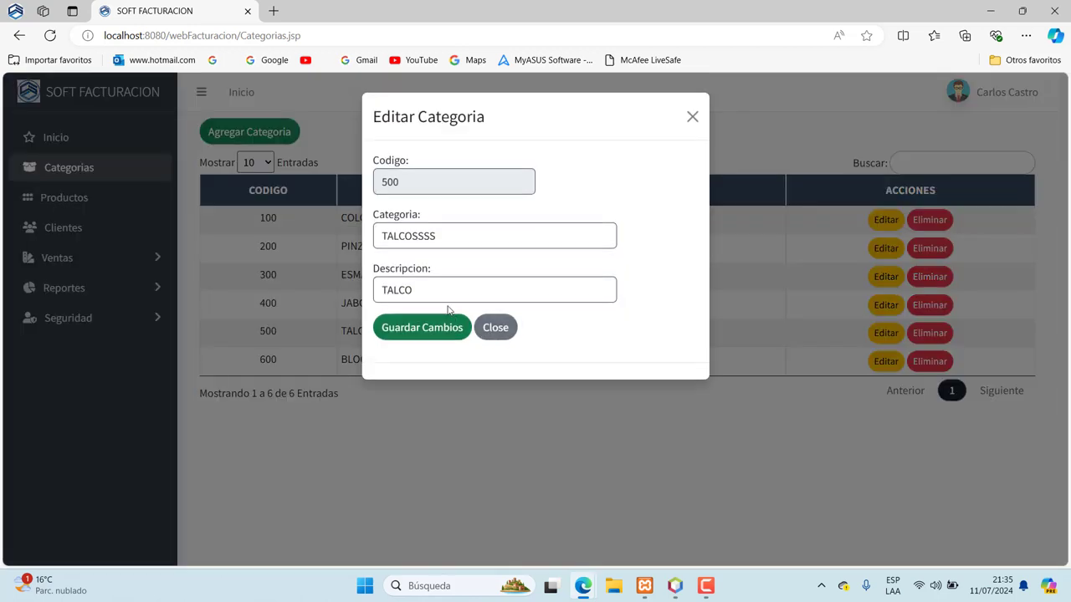
left_click(438, 240)
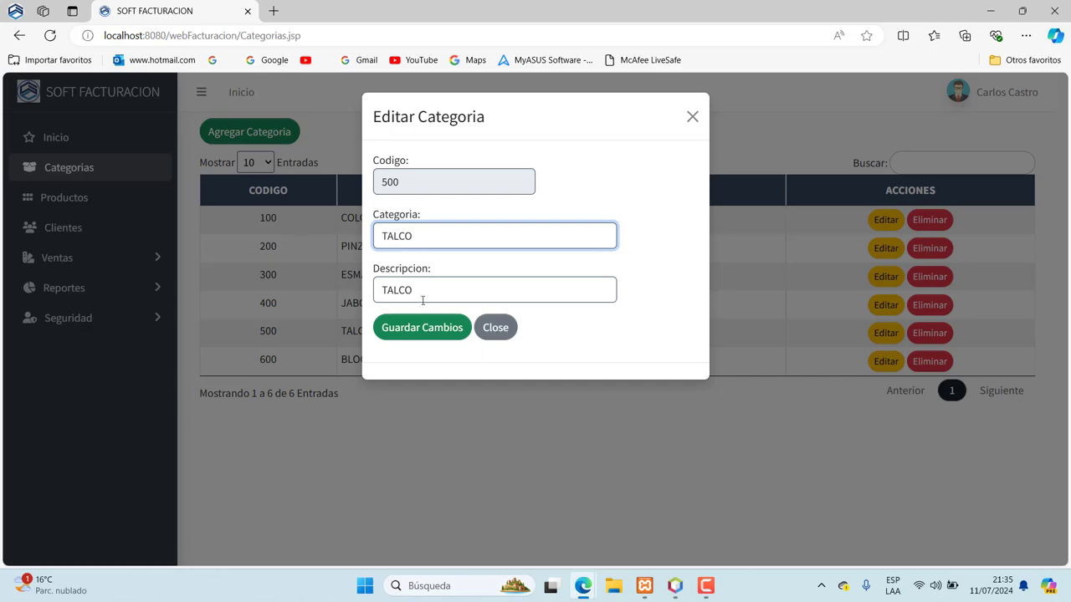
left_click(426, 327)
left_click(523, 401)
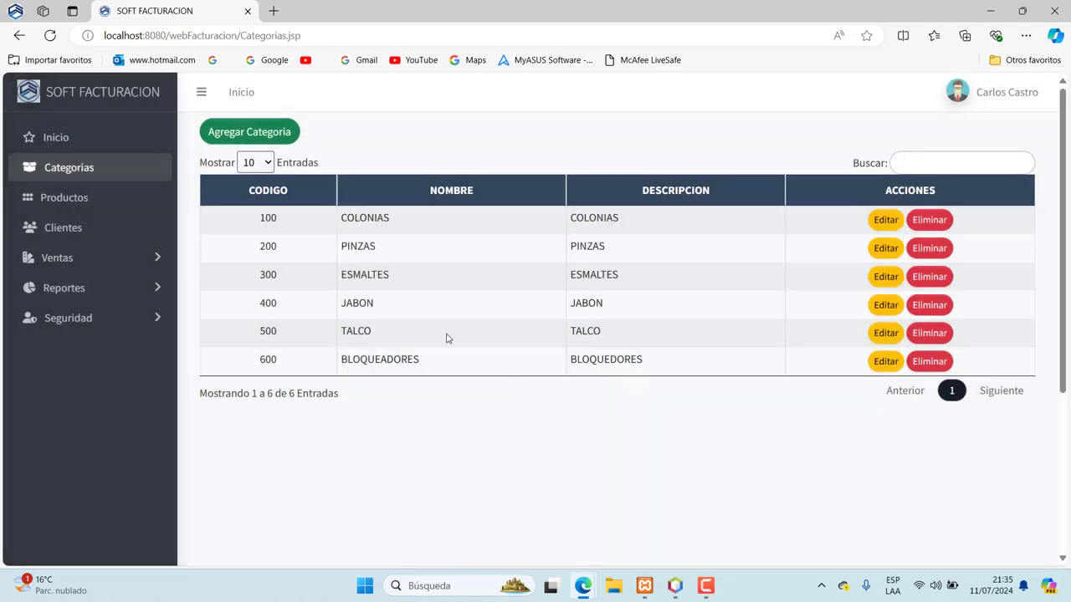
left_click(248, 132)
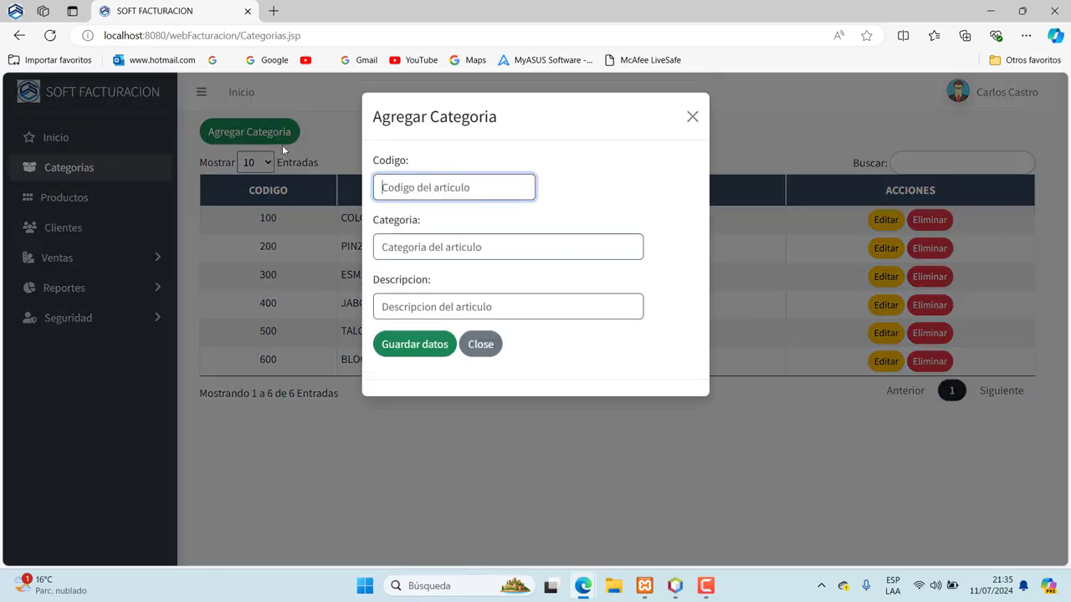
type("1")
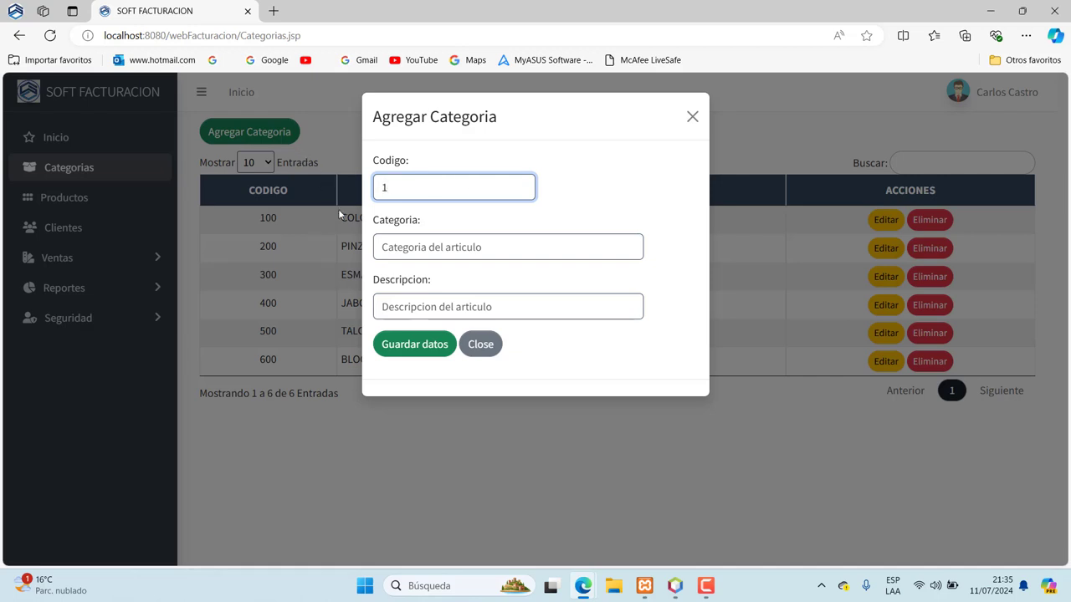
left_click(389, 241)
type("PRUEBA")
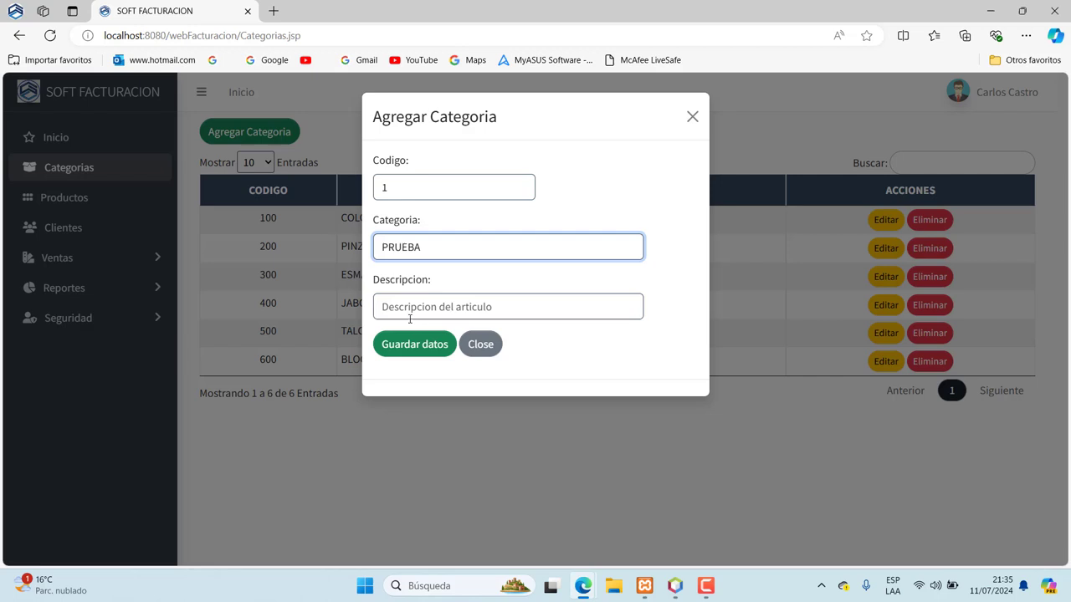
left_click(410, 307)
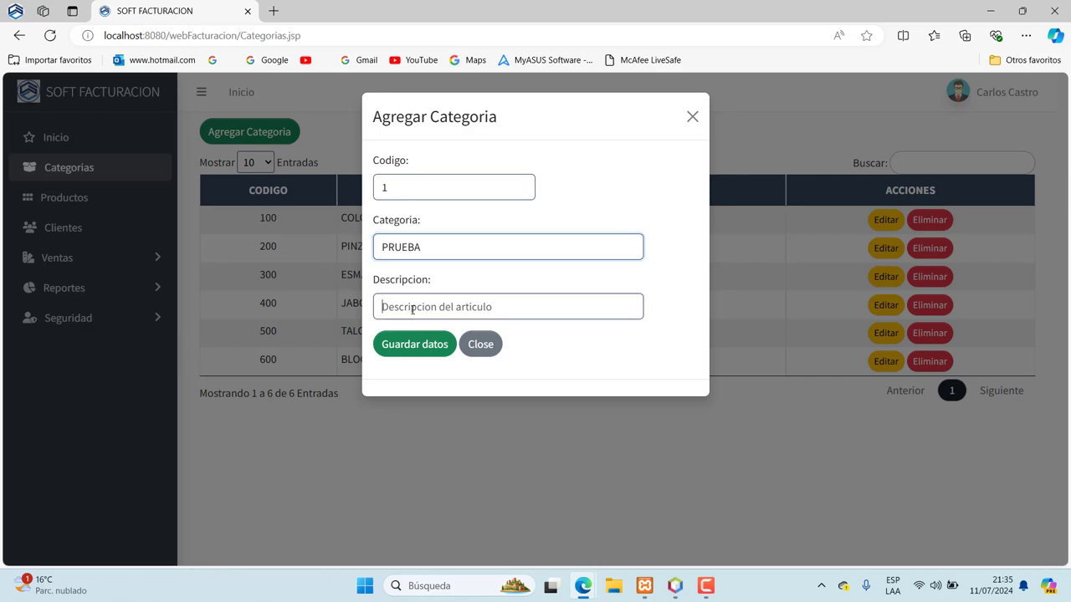
type("PRUEBA")
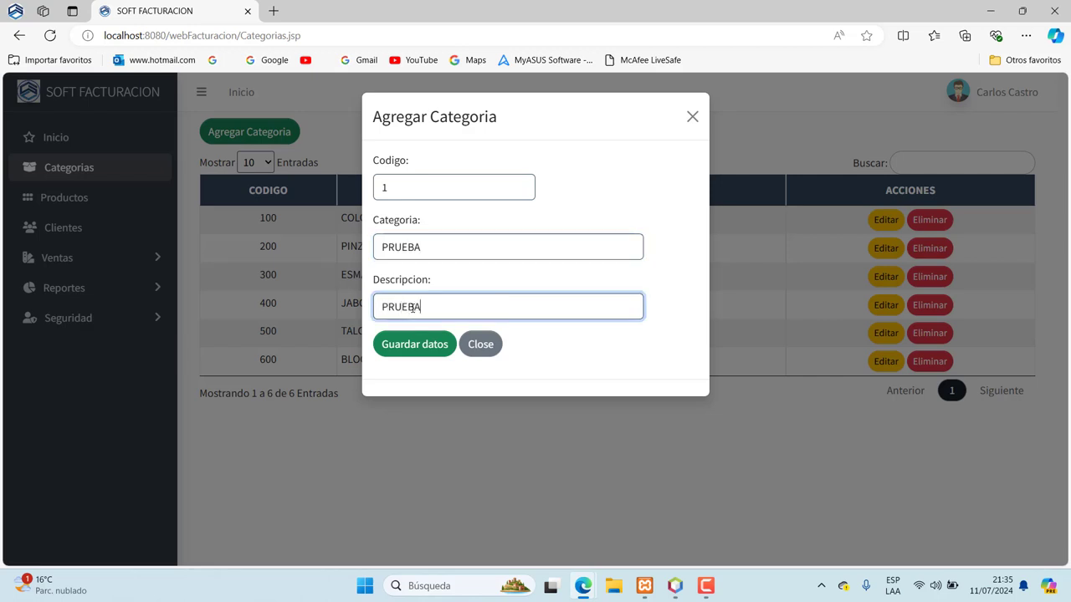
left_click(410, 343)
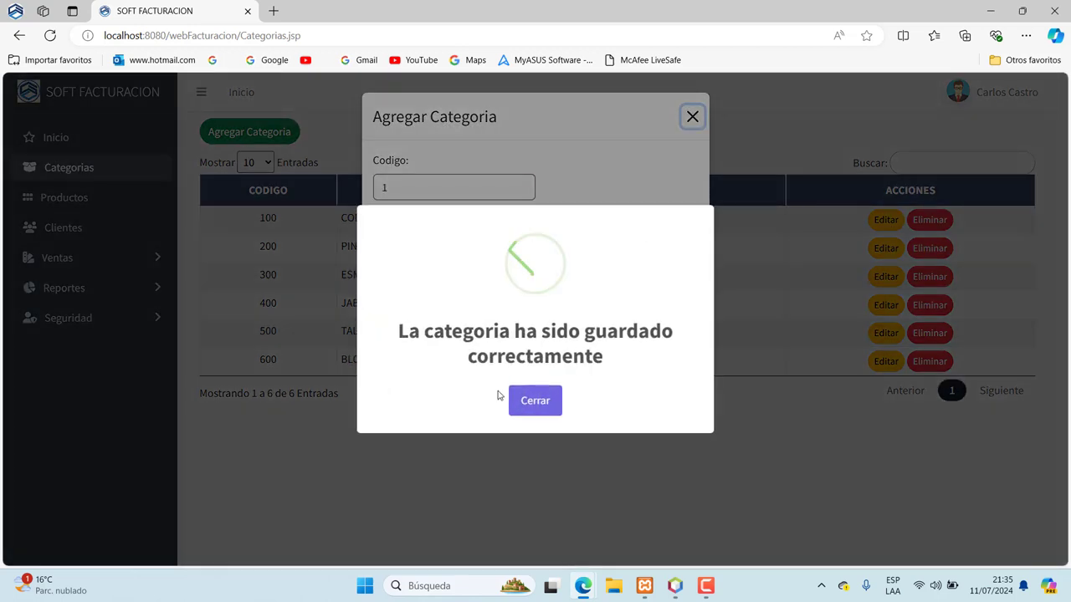
left_click(523, 402)
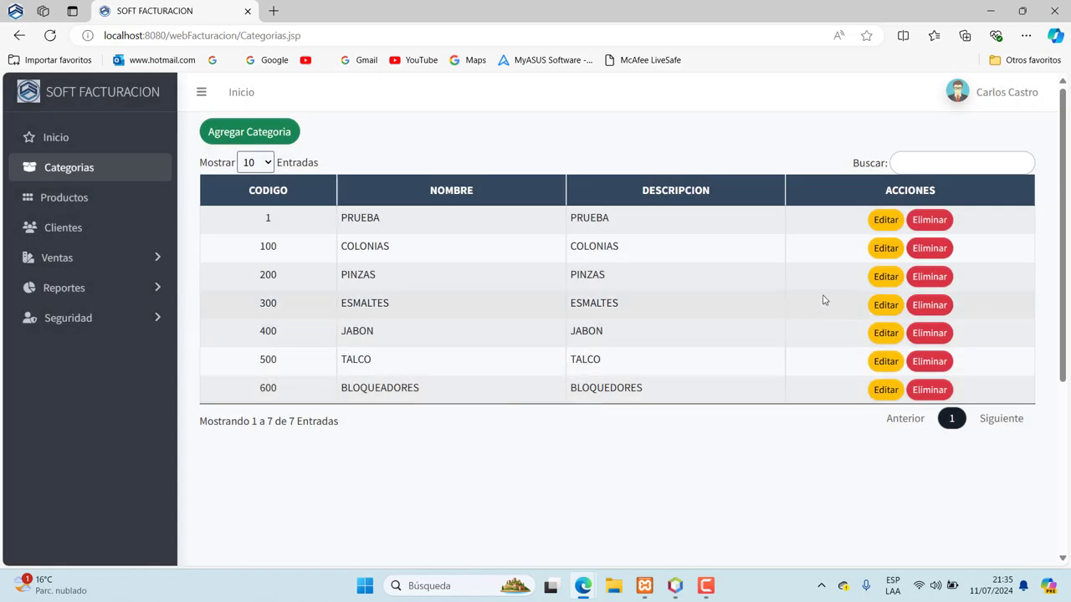
left_click(925, 220)
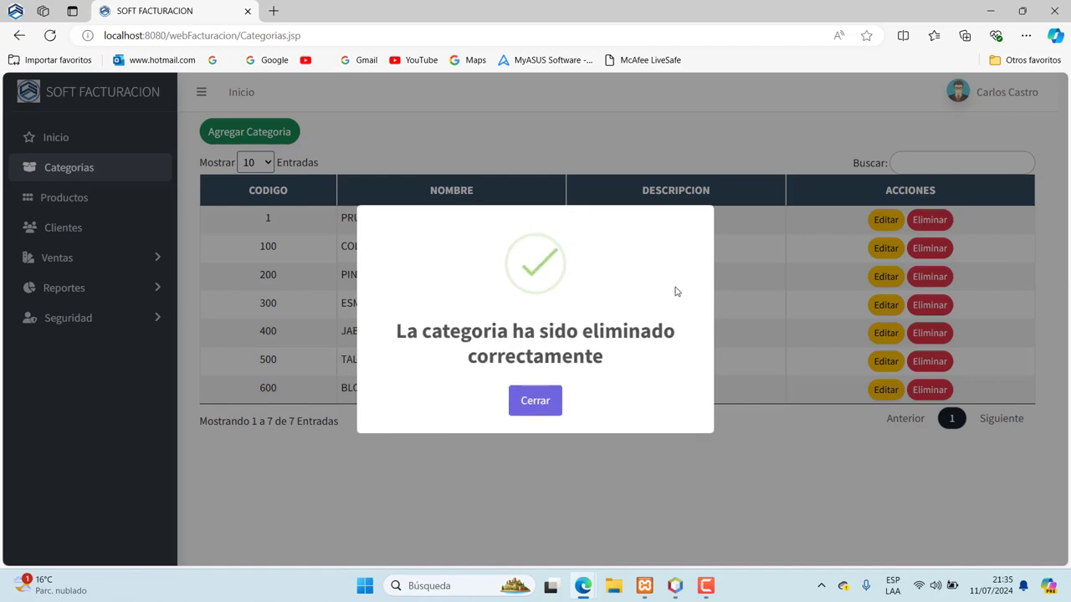
left_click(553, 400)
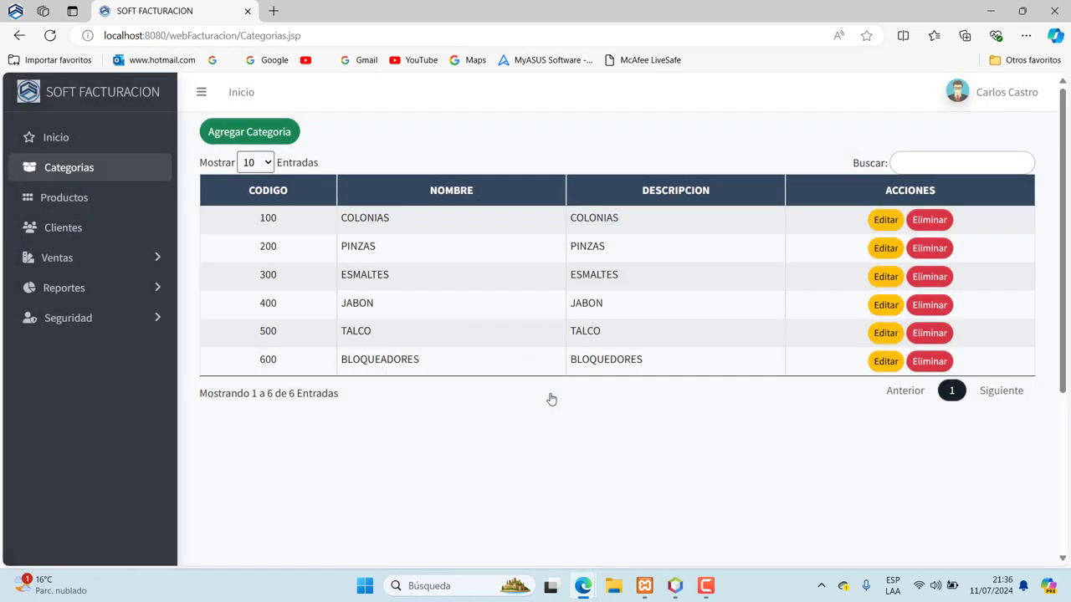
Save a new category with code 700, name ISOPO and description ISOPO.
left_click(260, 139)
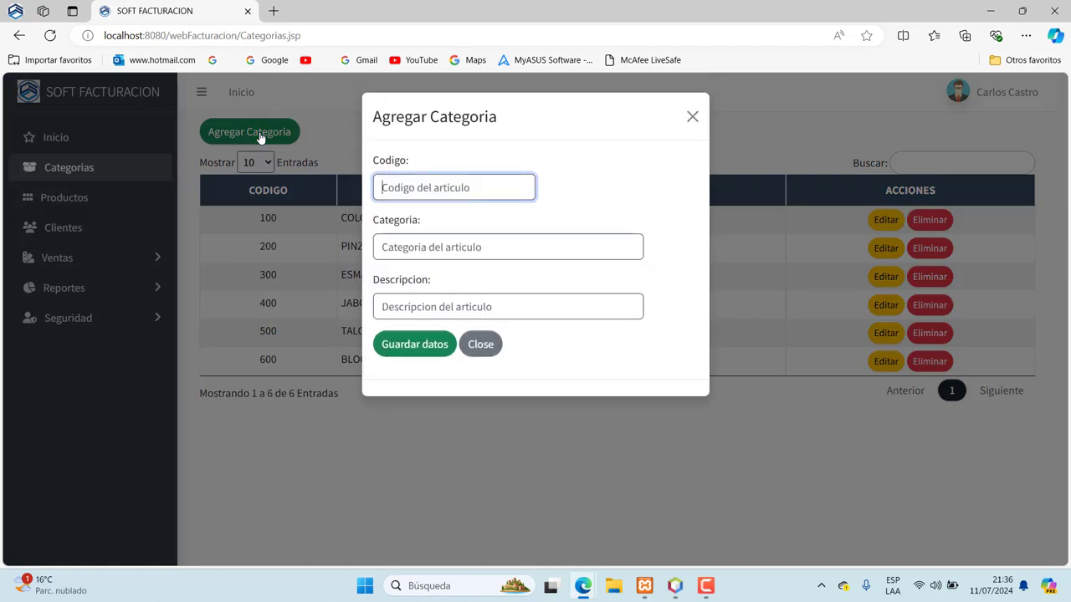
type("70")
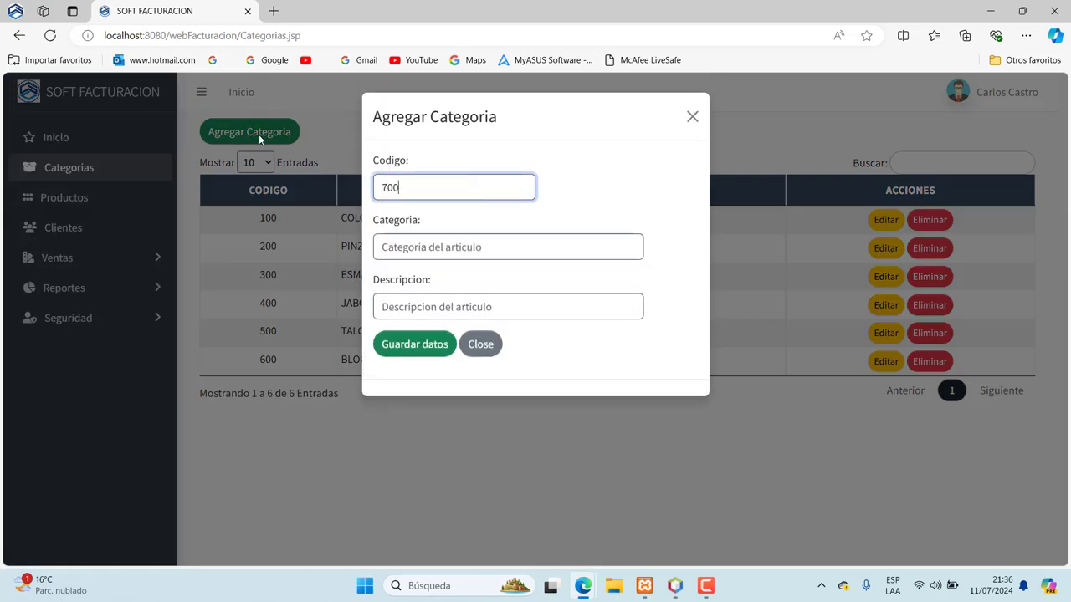
type("0")
left_click(401, 248)
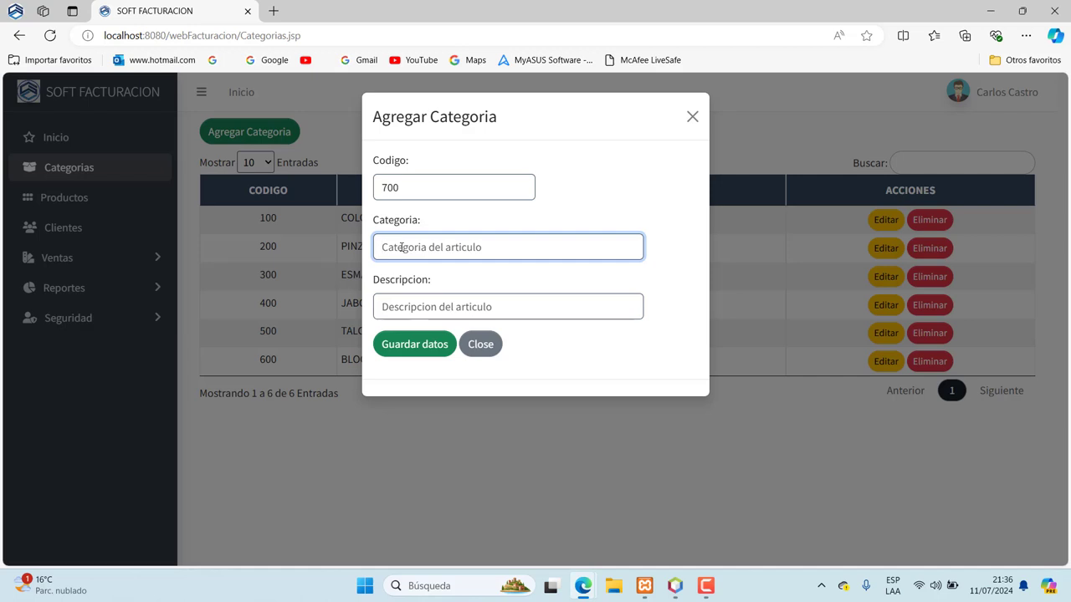
type("ISOPO")
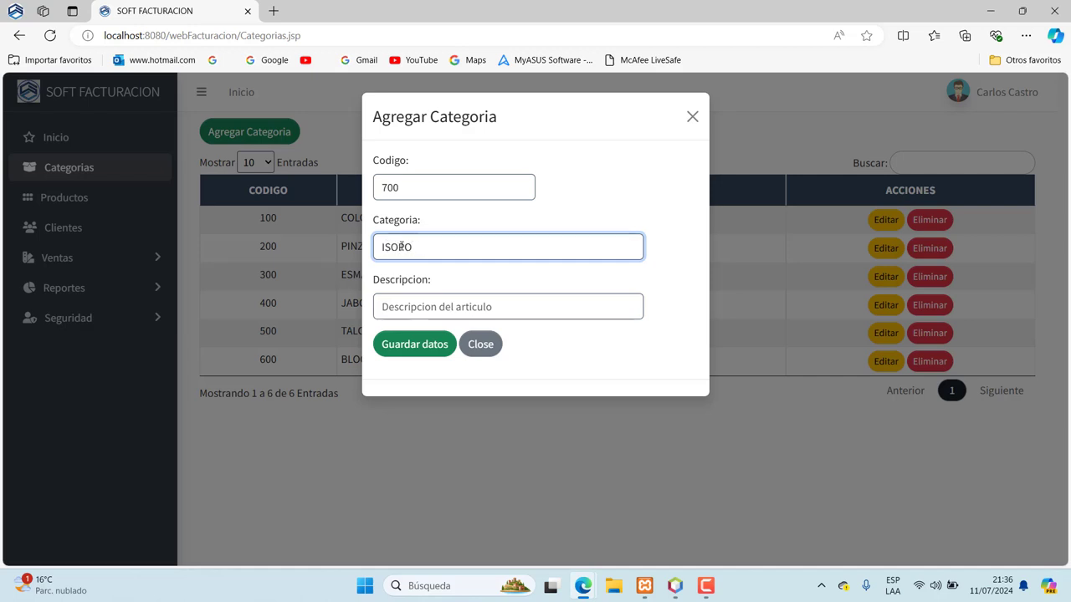
left_click(413, 306)
type("ISOP")
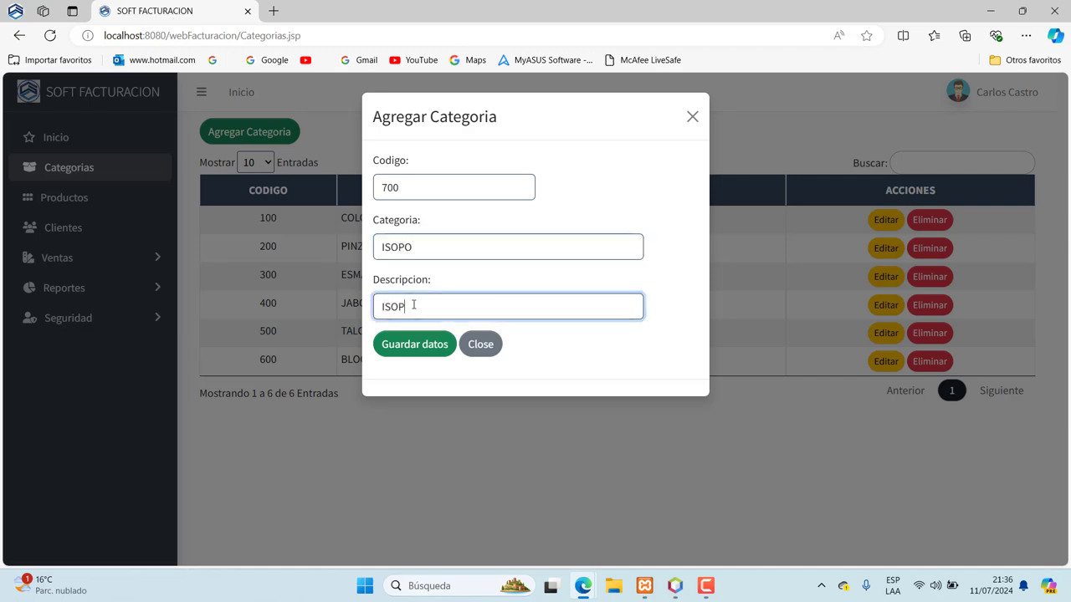
type("O")
left_click(415, 345)
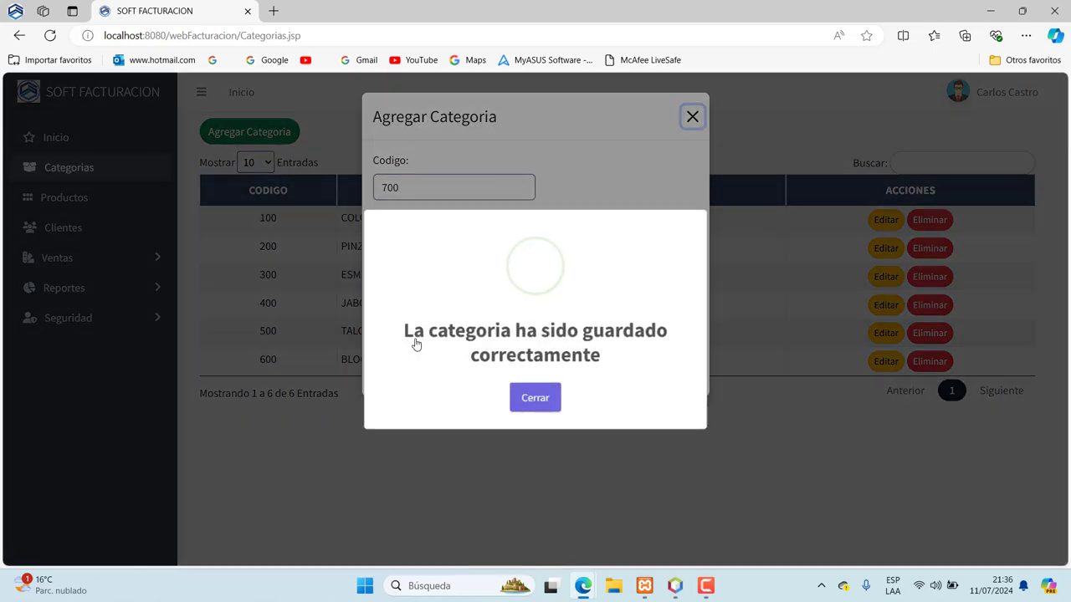
left_click(532, 399)
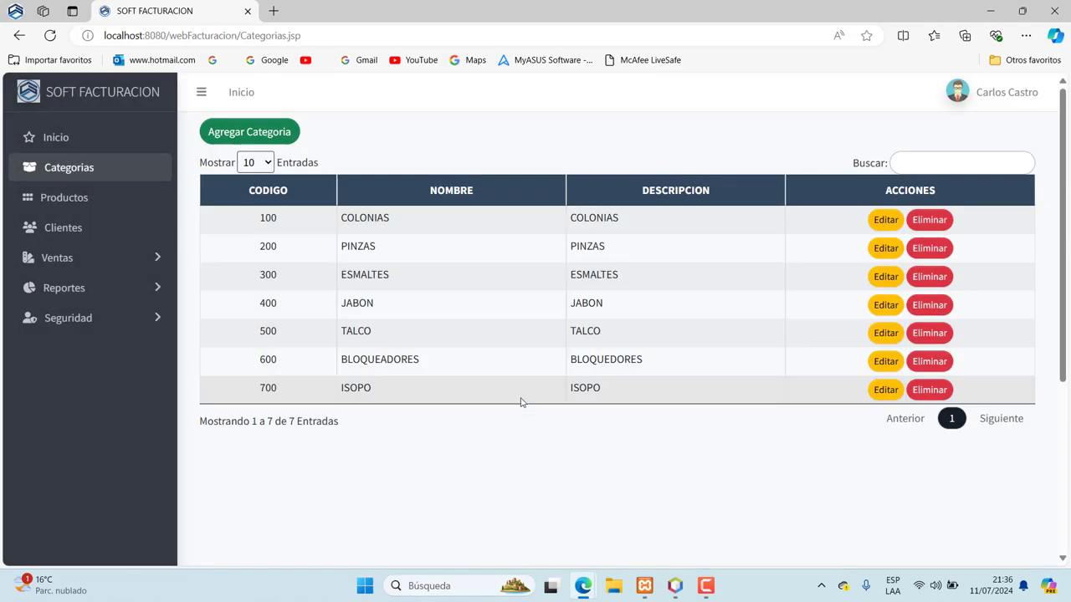
left_click(706, 585)
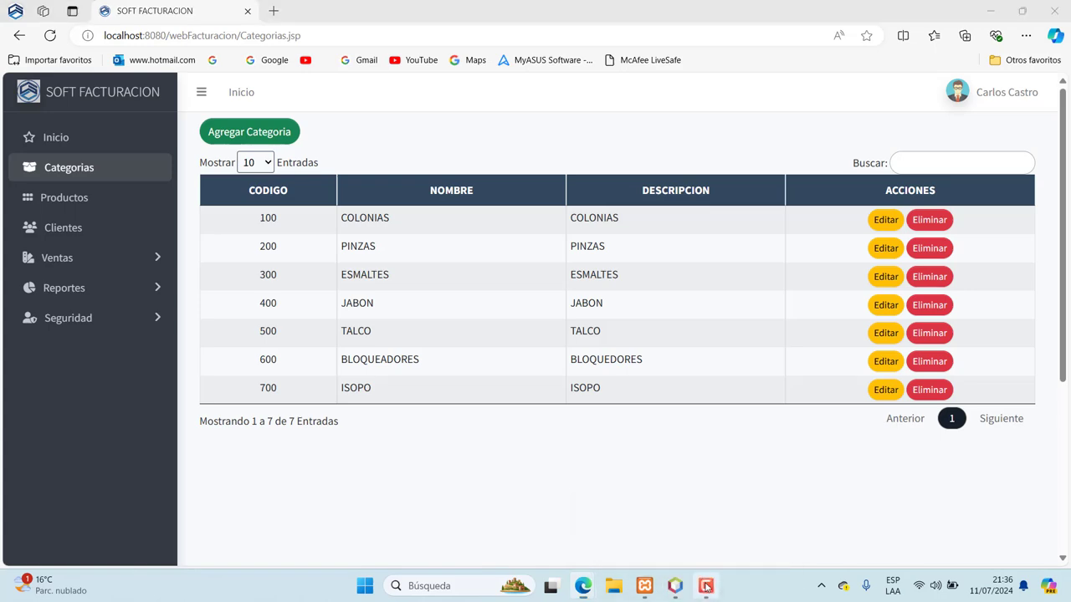